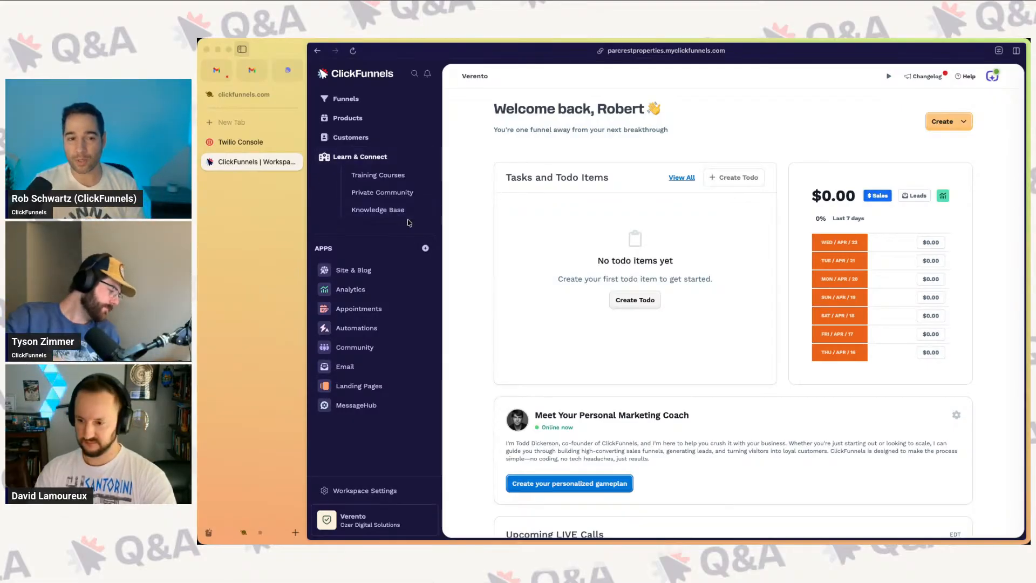
Step: Open MessageHub from the ClickFunnels app directory and dismiss the offline notice
left_click(417, 252)
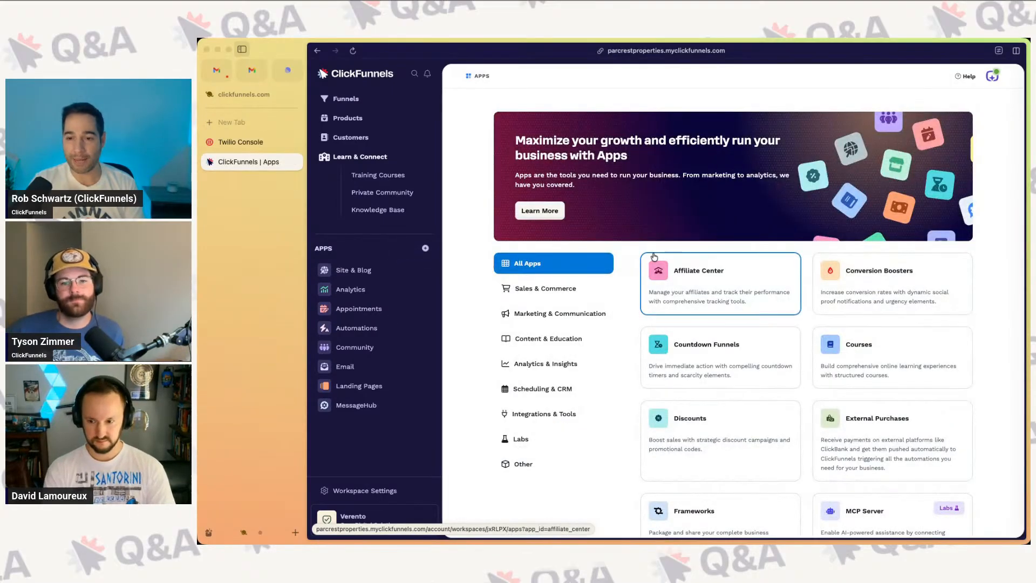
scroll(654, 255, "down", 15)
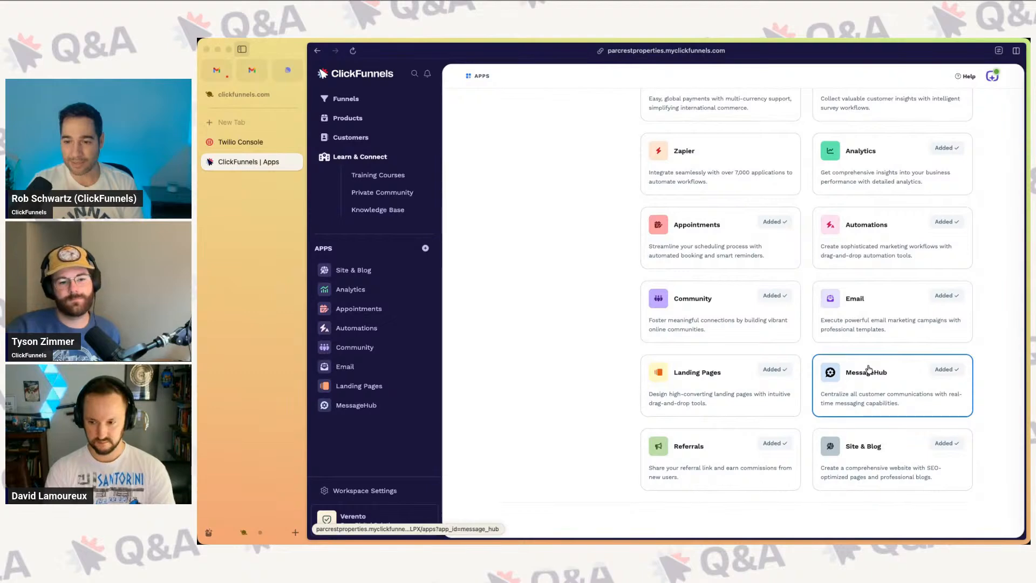
left_click(868, 369)
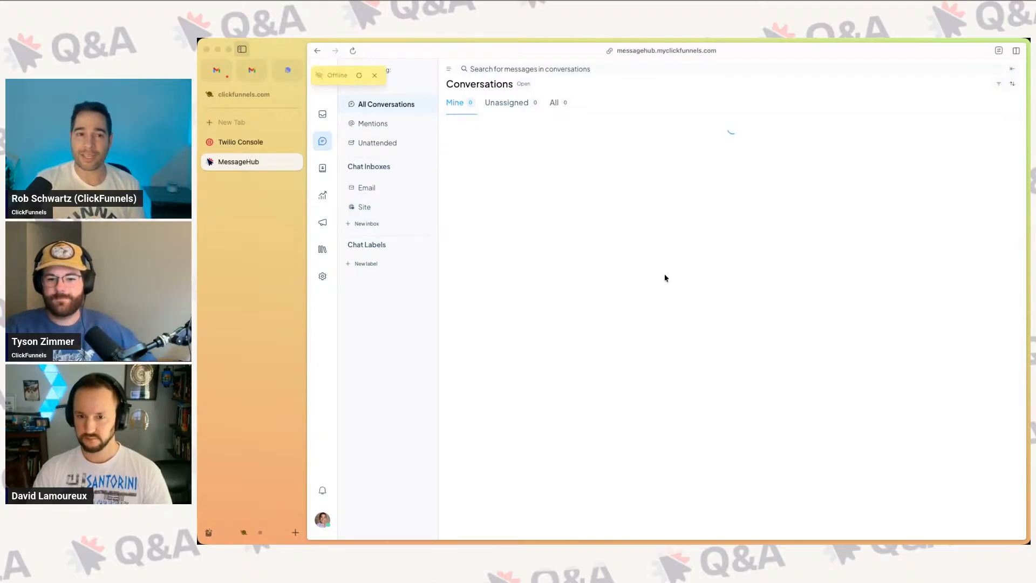
left_click(359, 75)
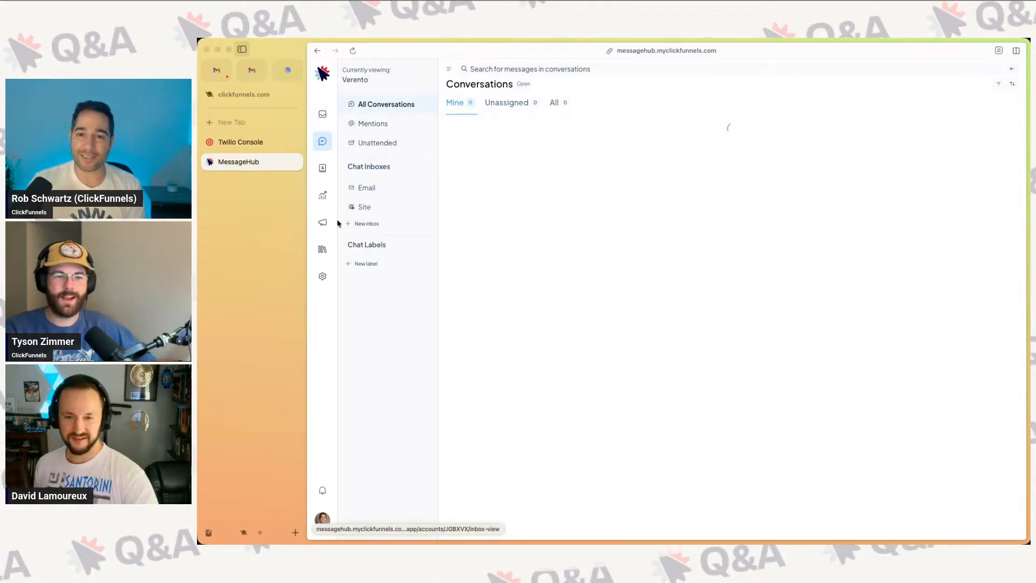
Step: Add a new inbox in the MessageHub chat settings and choose SMS as its channel
left_click(322, 277)
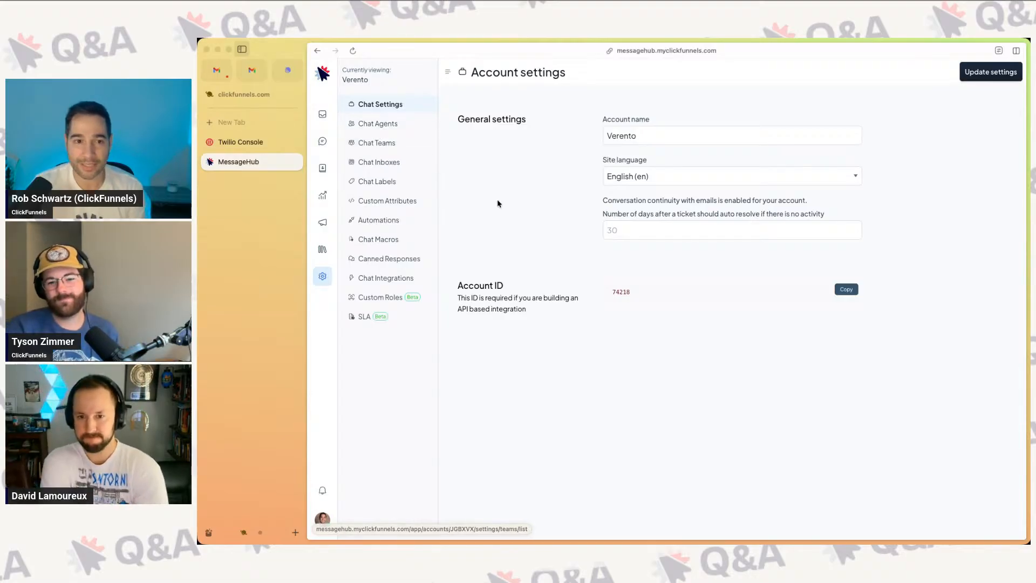
left_click(402, 163)
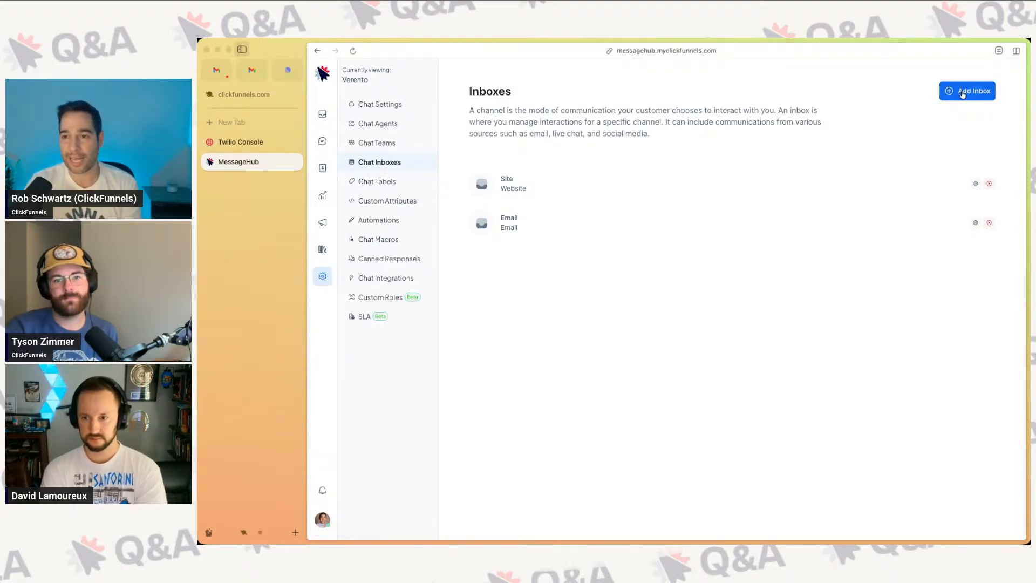
left_click(963, 94)
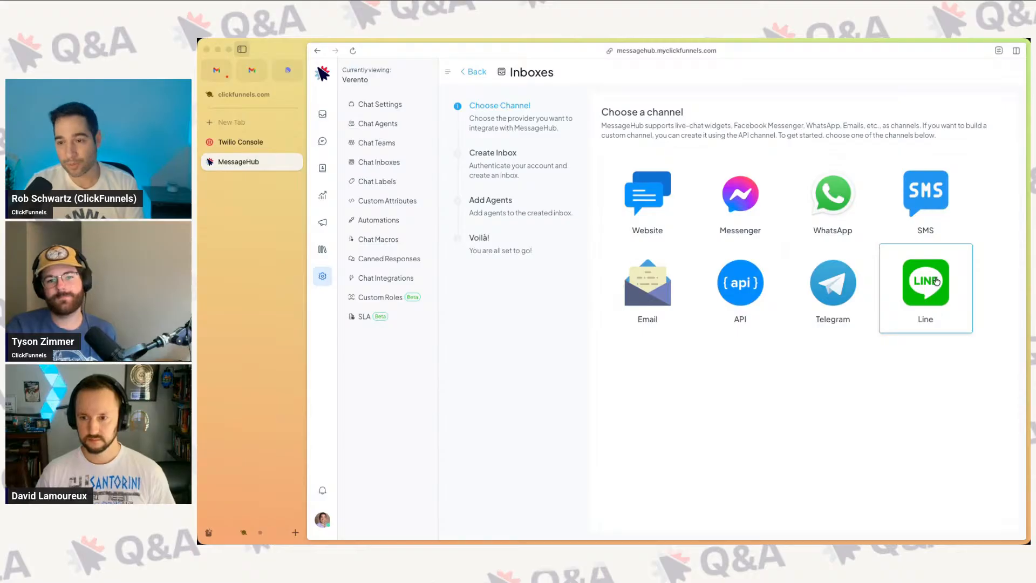
left_click(932, 197)
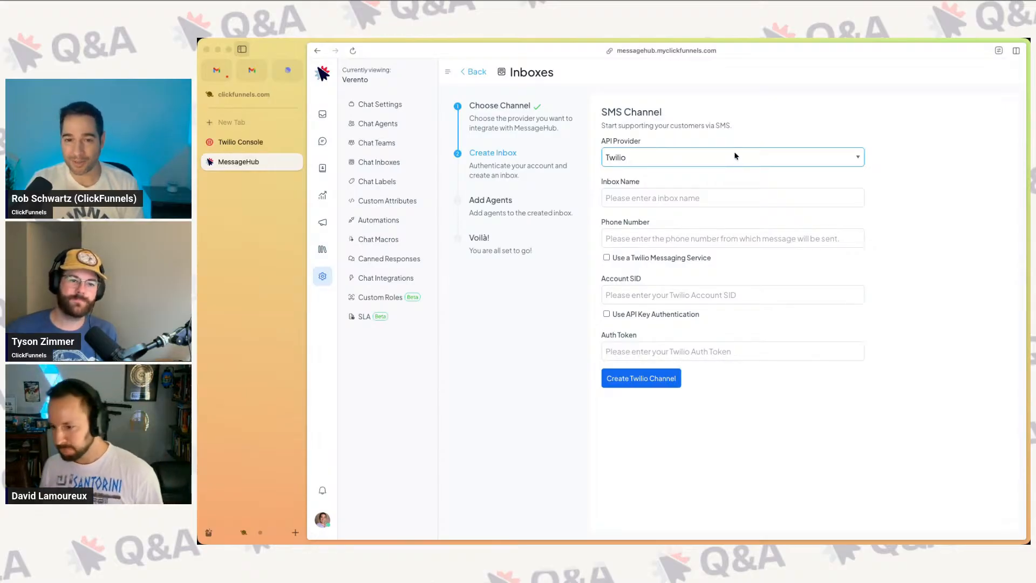
Step: Name the new SMS inbox "Workspace SMS"
left_click(669, 199)
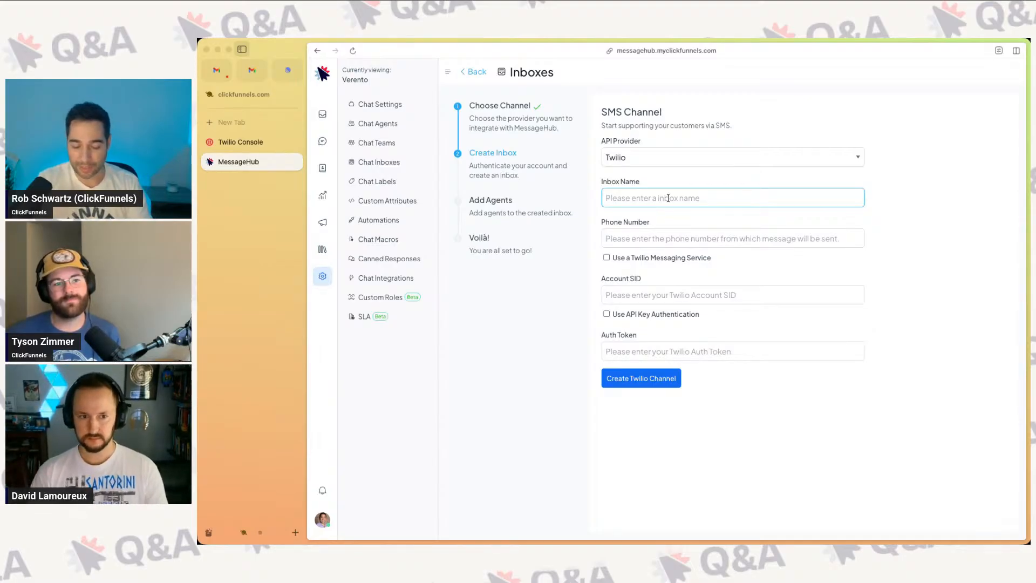
type("Works")
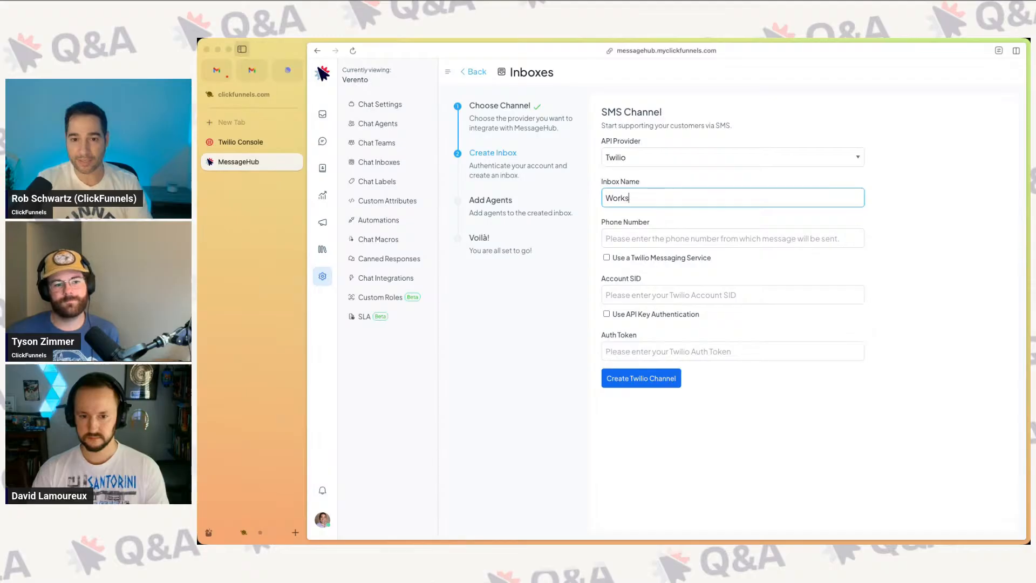
type("pace SMS")
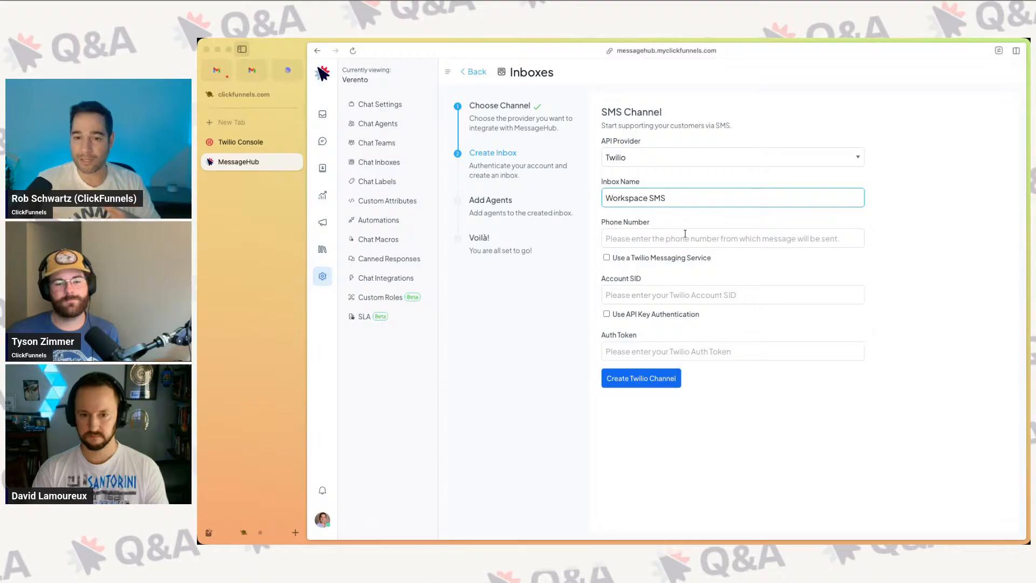
Step: Switch to the Twilio Console and review the third-party connection requirements and Account Info on the account dashboard
left_click(240, 141)
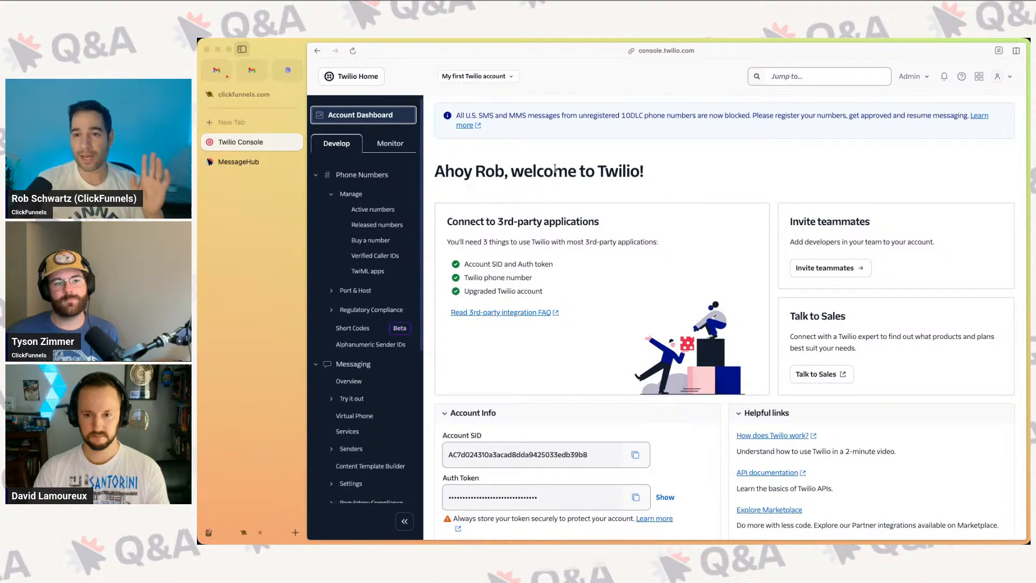
scroll(555, 168, "down", 1)
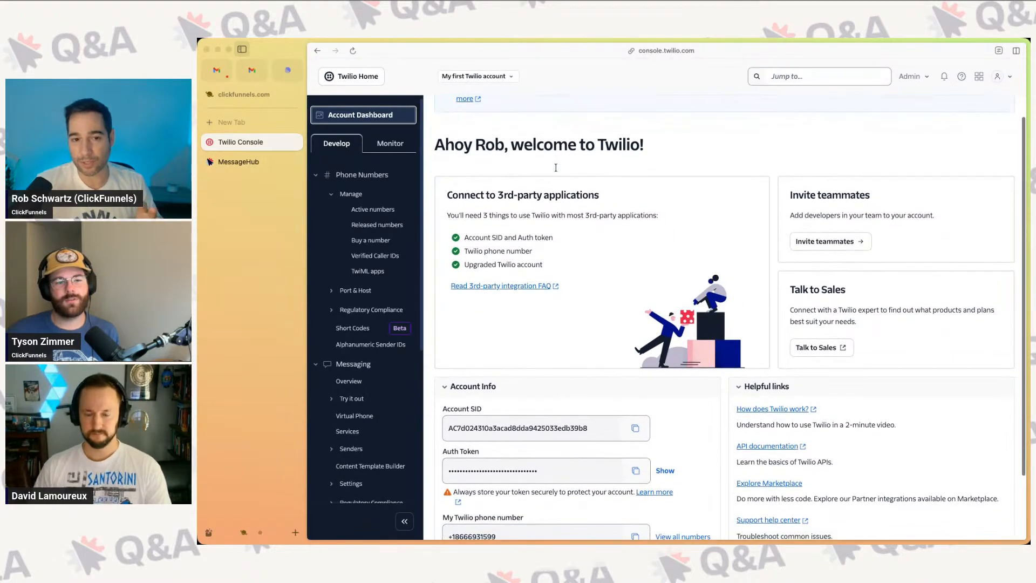
scroll(555, 168, "up", 1)
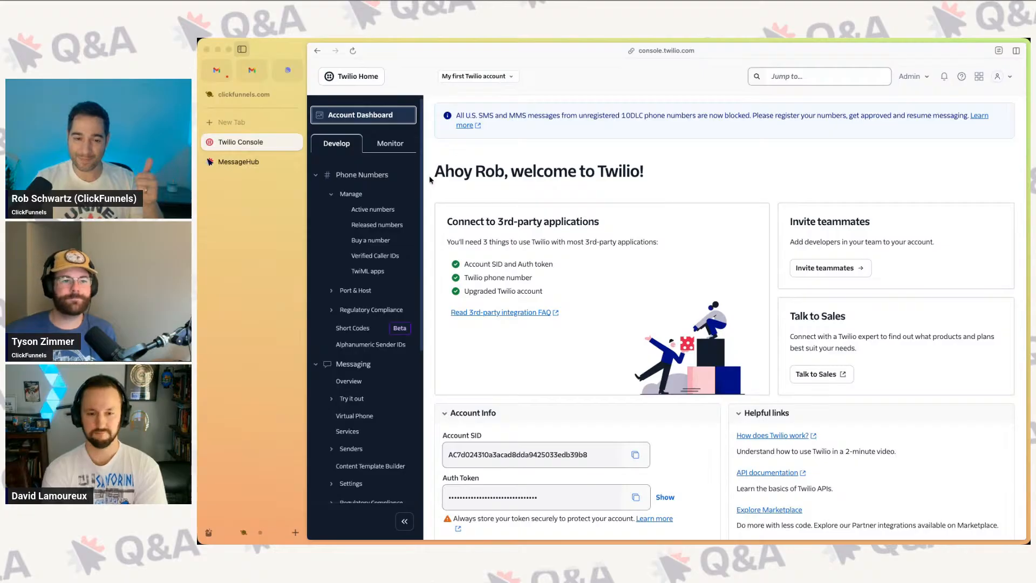
scroll(561, 200, "down", 3)
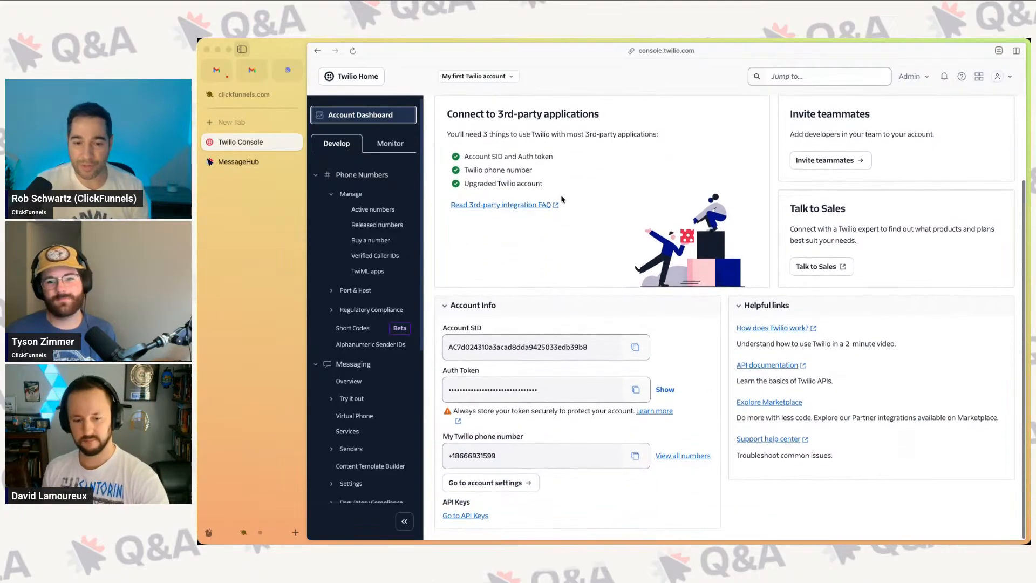
scroll(562, 199, "up", 1)
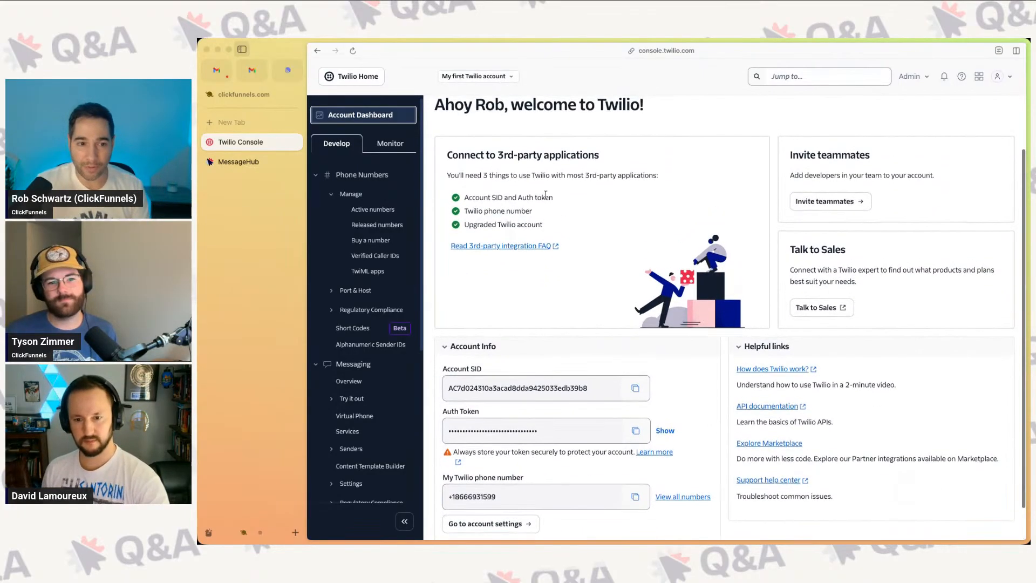
Step: Copy the local, non-toll-free phone number from Twilio's active numbers list
left_click(376, 210)
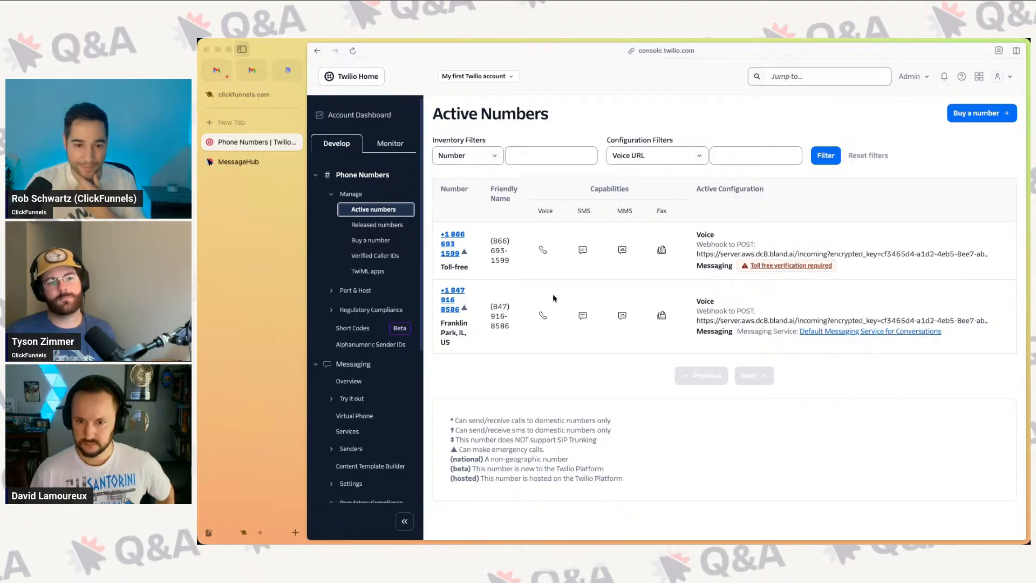
left_click_drag(505, 317, 491, 312)
left_click_drag(464, 280, 457, 293)
right_click(457, 294)
key("super+c")
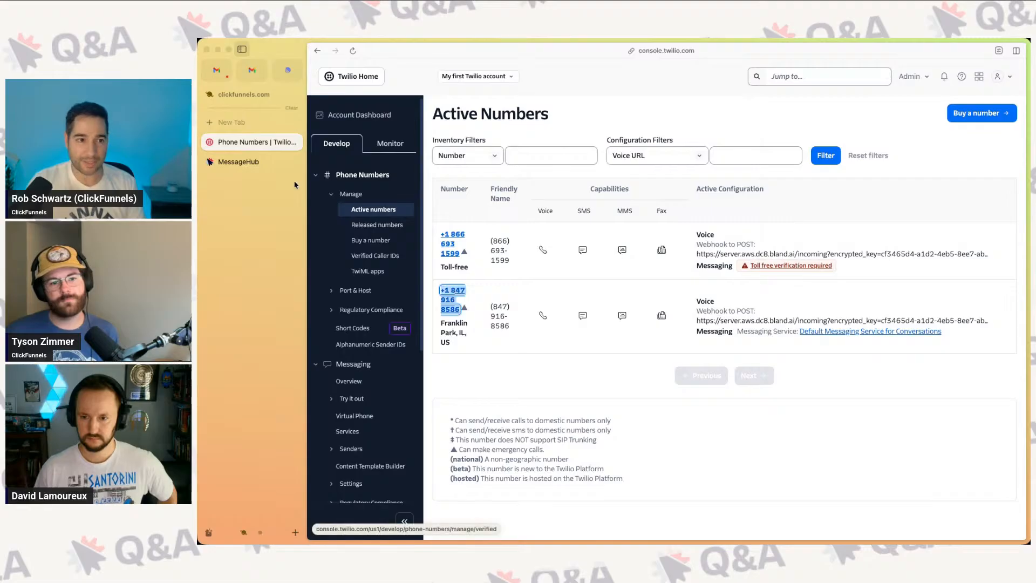
Step: Switch back to MessageHub and paste the copied phone number into the SMS channel's Phone Number field
left_click(258, 162)
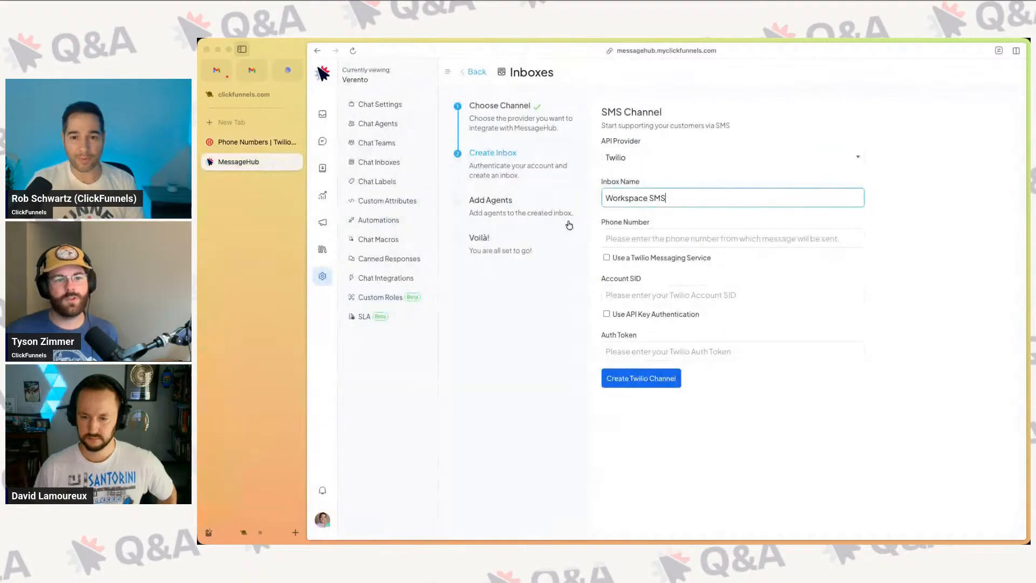
left_click(640, 239)
key("super+v")
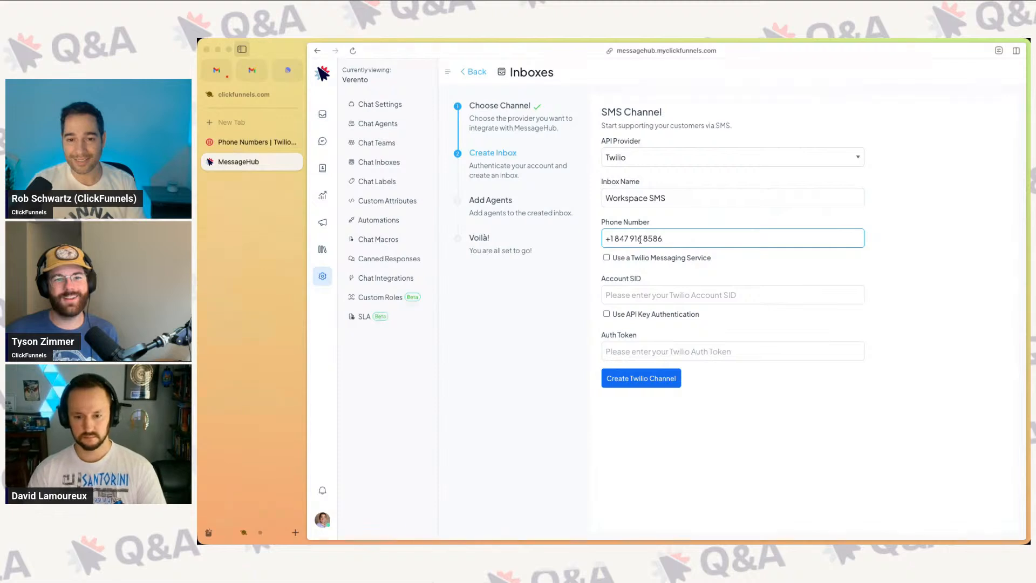
Step: Clear the phone number and set the SMS channel to use a Twilio Messaging Service
key("super+a")
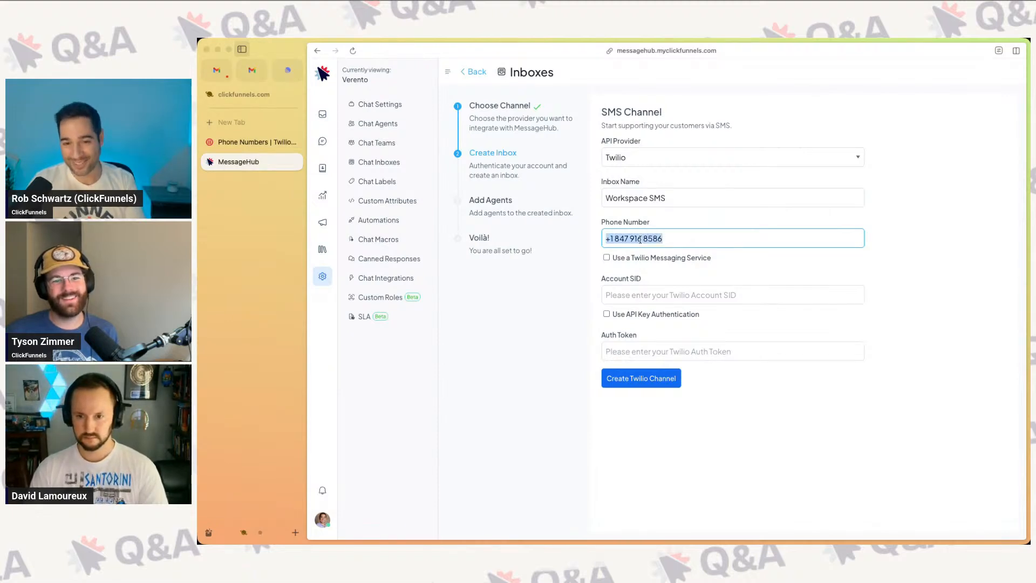
key("BackSpace")
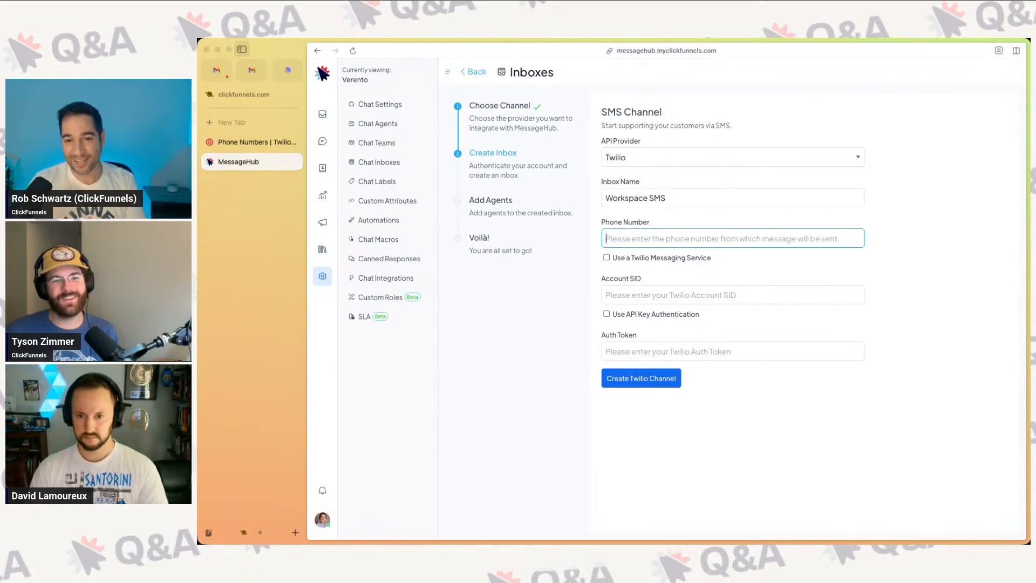
left_click(607, 258)
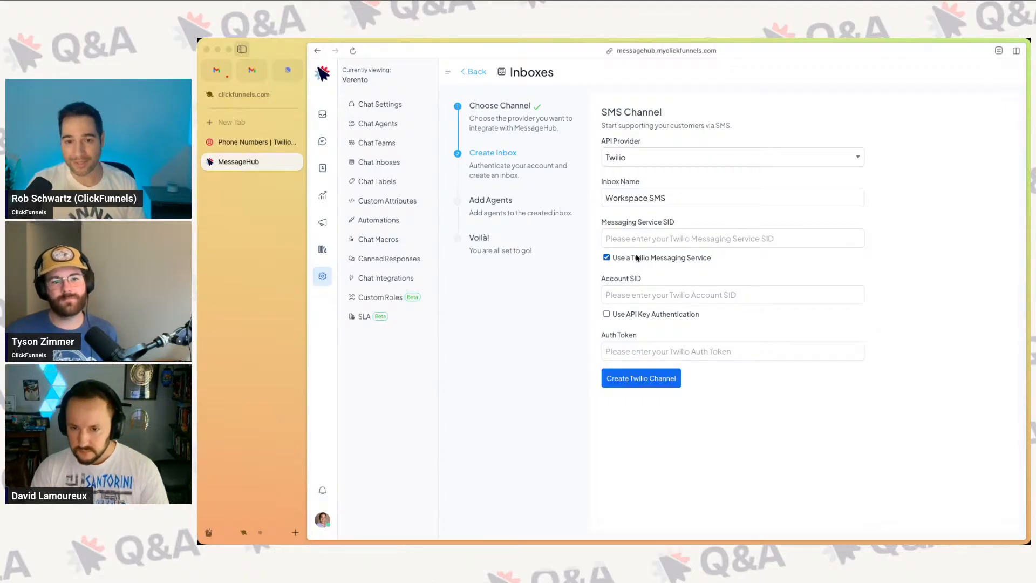
Step: In the Twilio Console, open the Messaging Services, start a new service setup and highlight its Add compliance info stage
left_click(245, 141)
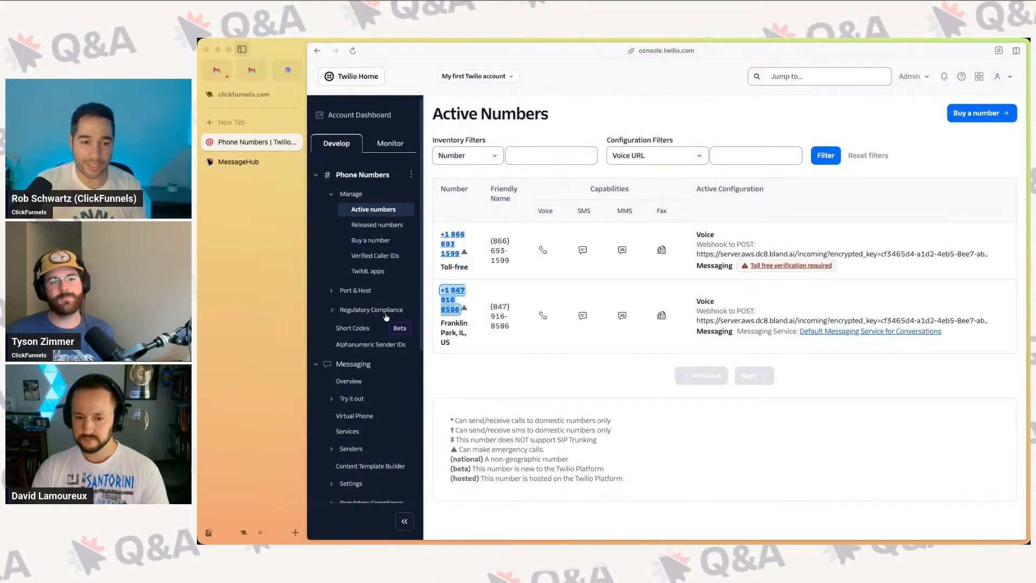
scroll(372, 310, "down", 2)
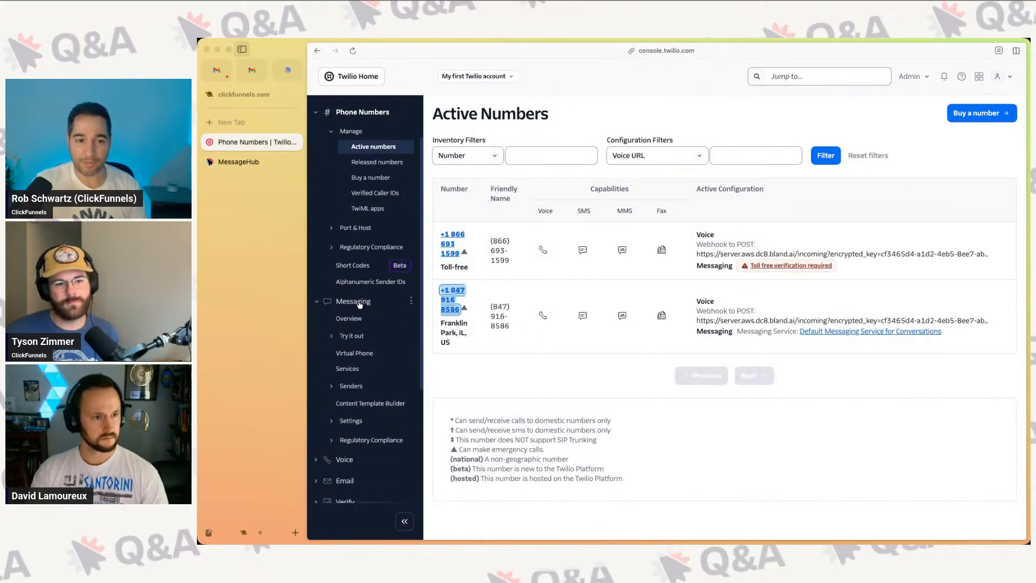
left_click(360, 303)
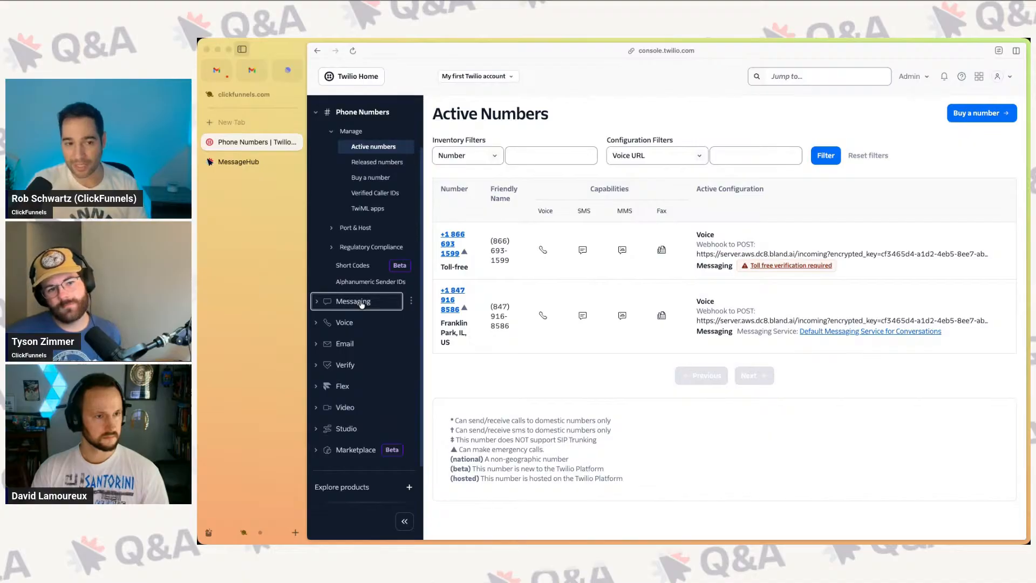
left_click(361, 304)
left_click(356, 368)
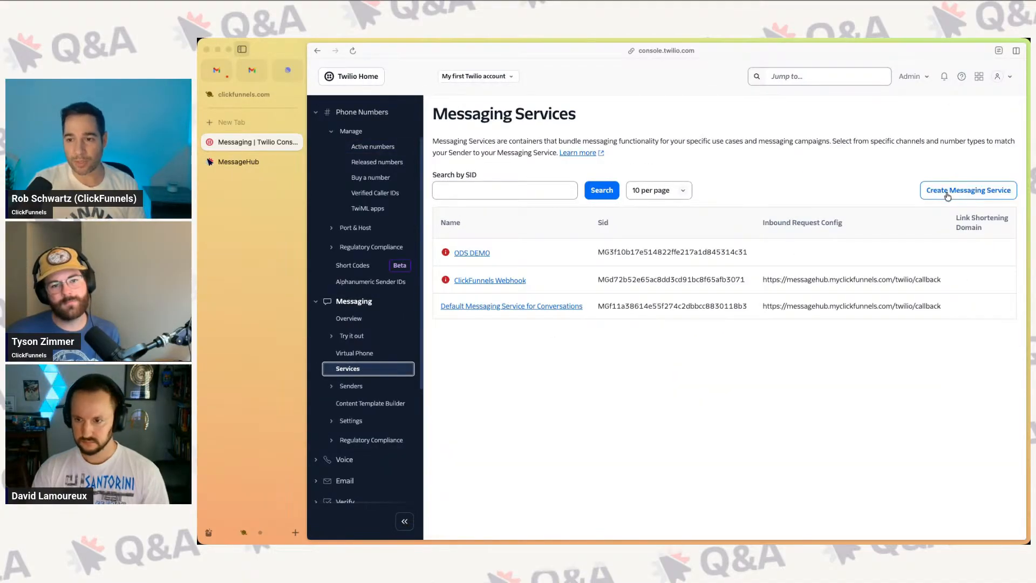
left_click(971, 195)
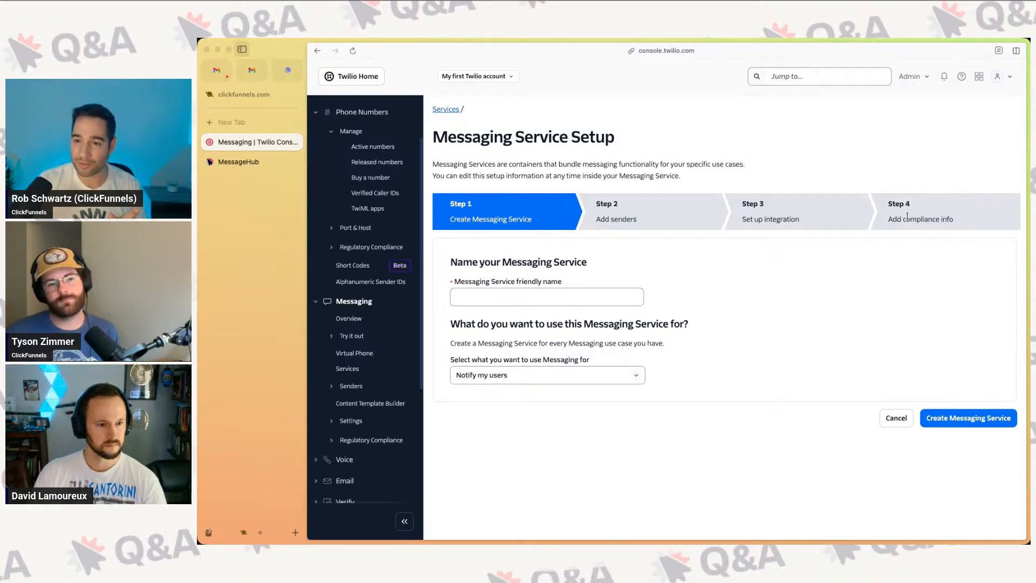
left_click_drag(888, 221, 956, 223)
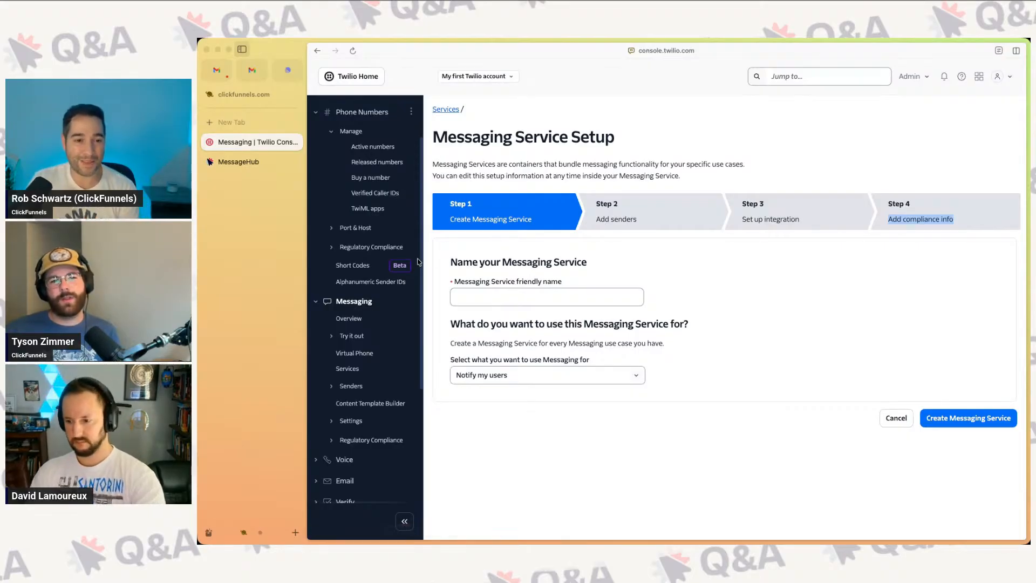
Step: Open Twilio's Messaging Overview and look over the required actions and the recent messaging traffic
left_click(368, 320)
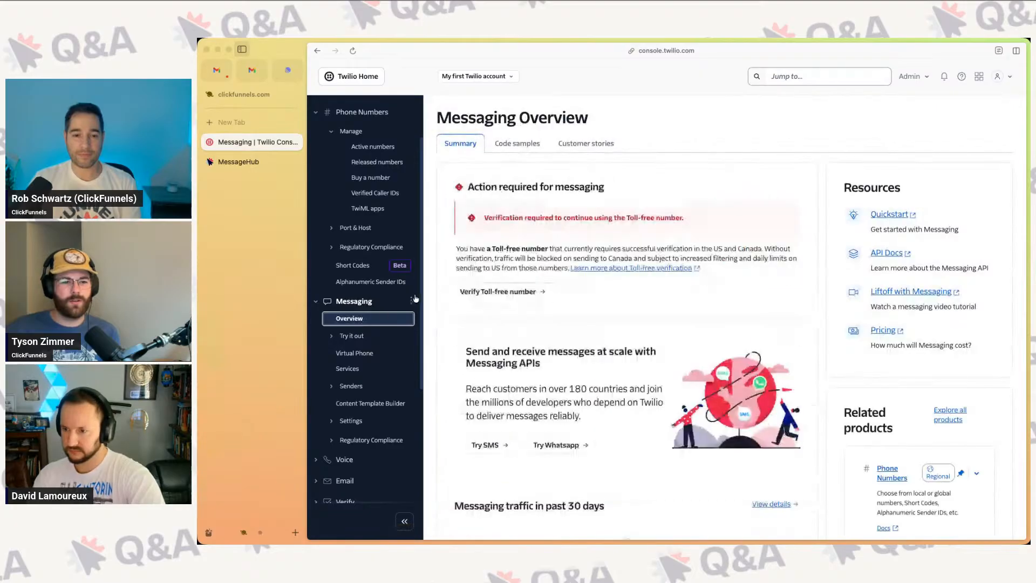
scroll(455, 295, "down", 3)
scroll(455, 297, "down", 2)
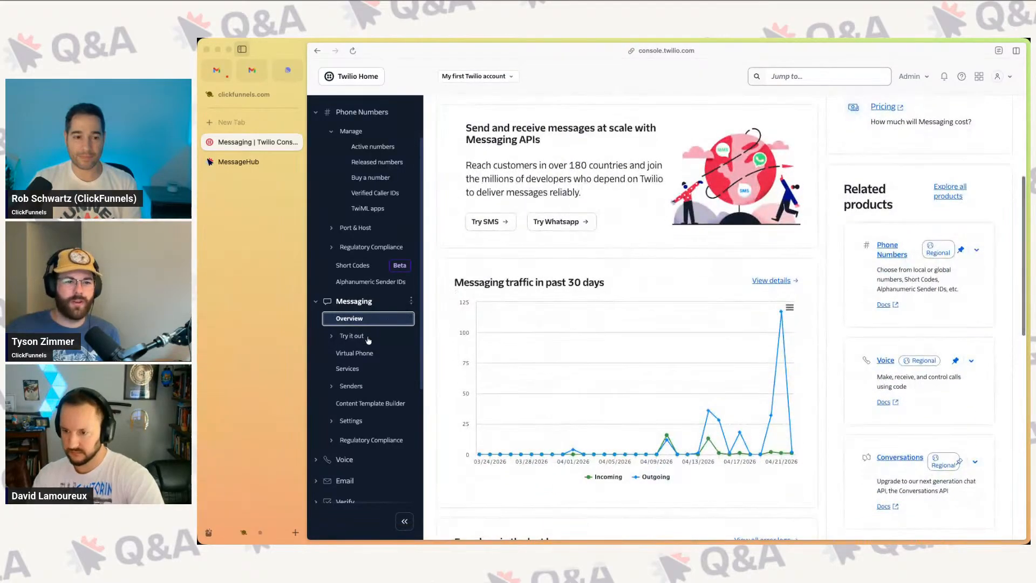
left_click(366, 302)
left_click(366, 303)
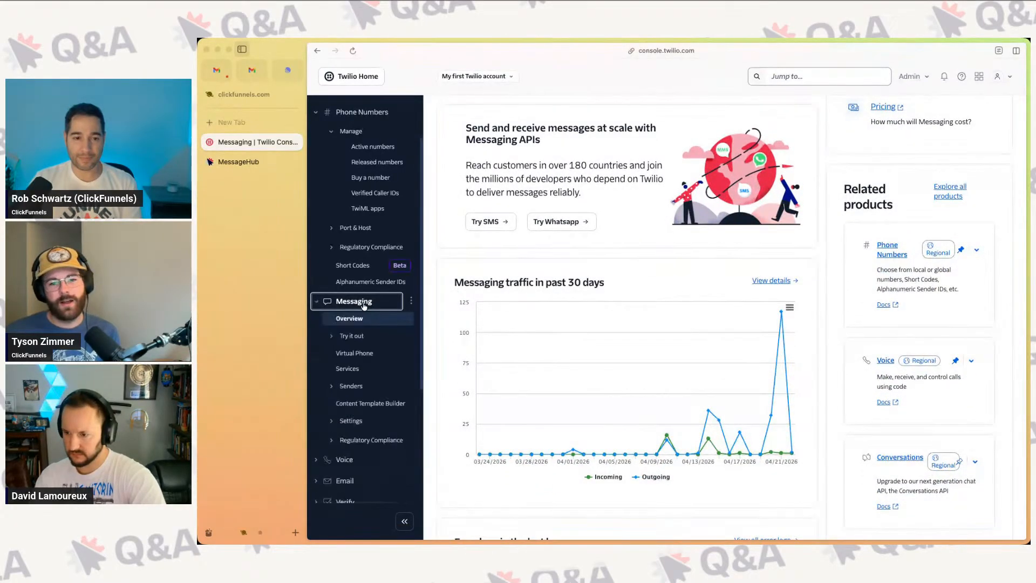
Step: Show the existing Messaging Services list in Twilio, switch back to MessageHub's SMS channel form and dismiss the reconnection notice
left_click(350, 369)
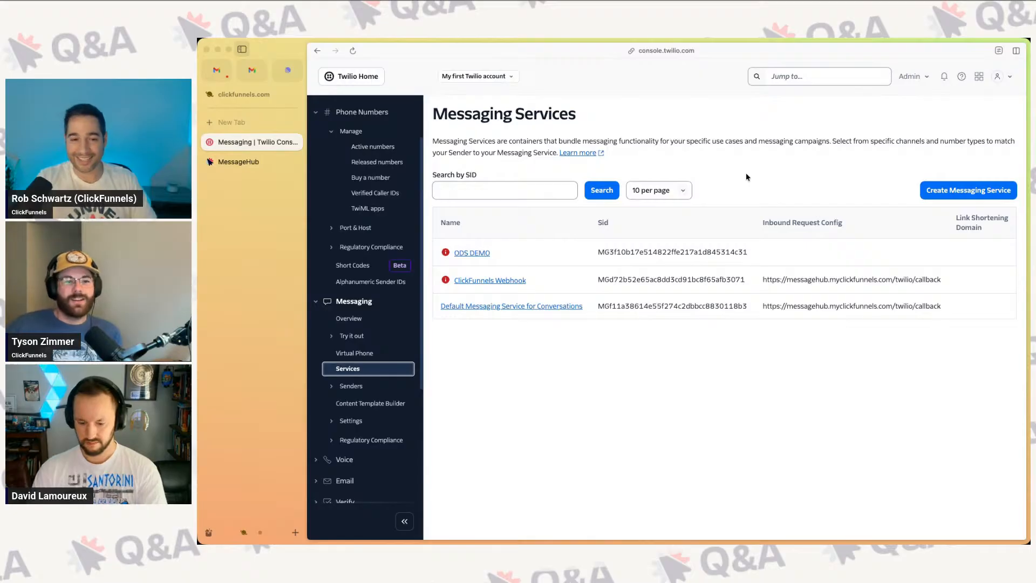
left_click(265, 161)
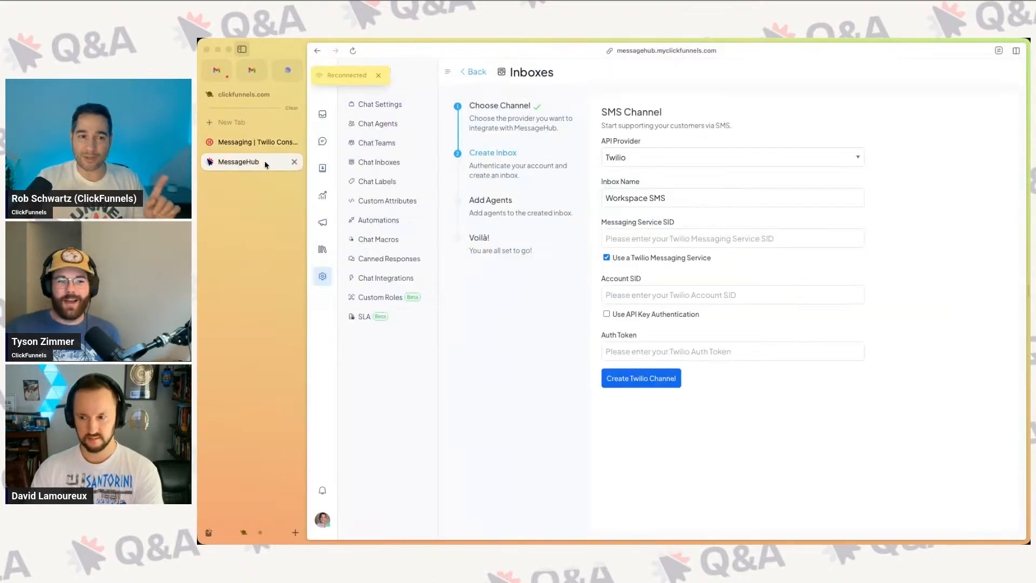
left_click(379, 76)
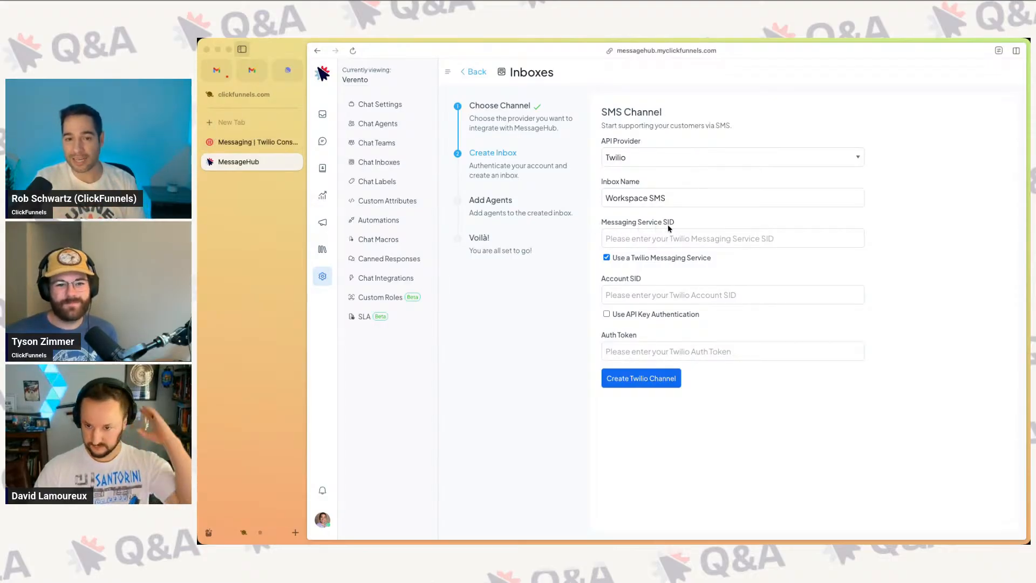
Step: Copy the SID of Twilio's Default Messaging Service for Conversations into the Messaging Service SID of MessageHub's SMS channel
left_click(259, 143)
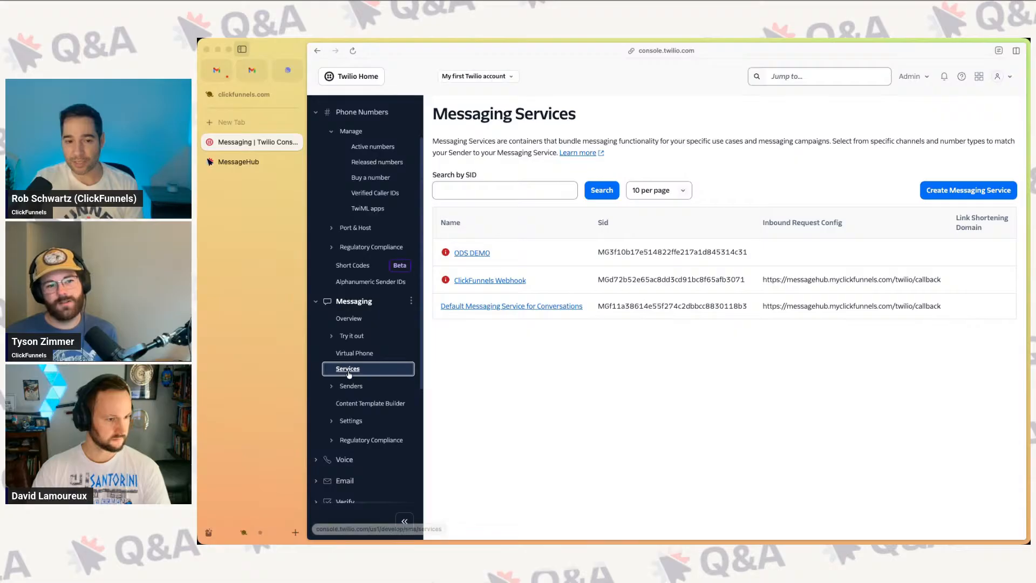
double_click(623, 306)
key("super+c")
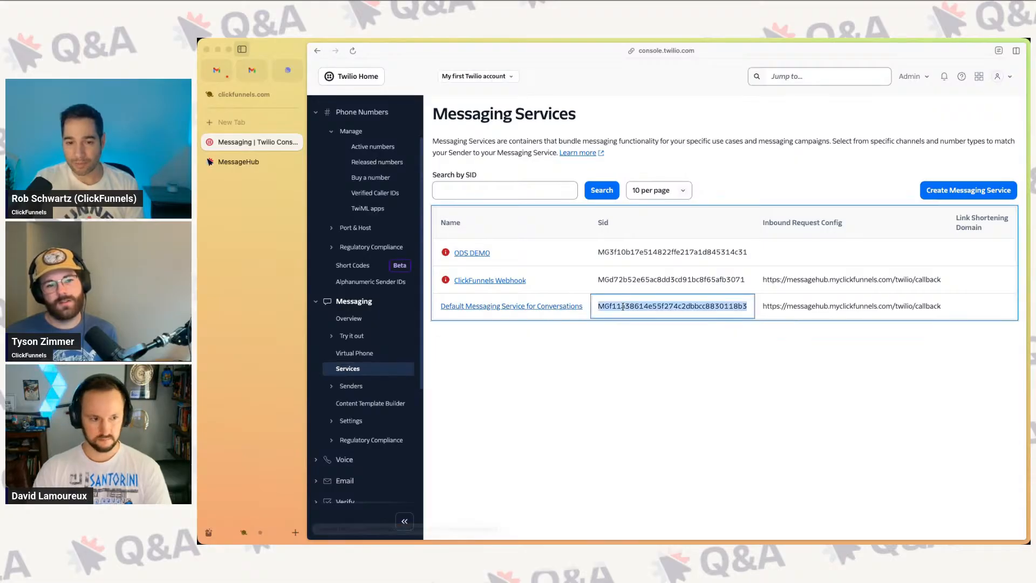
left_click(226, 162)
left_click(693, 242)
key("super+v")
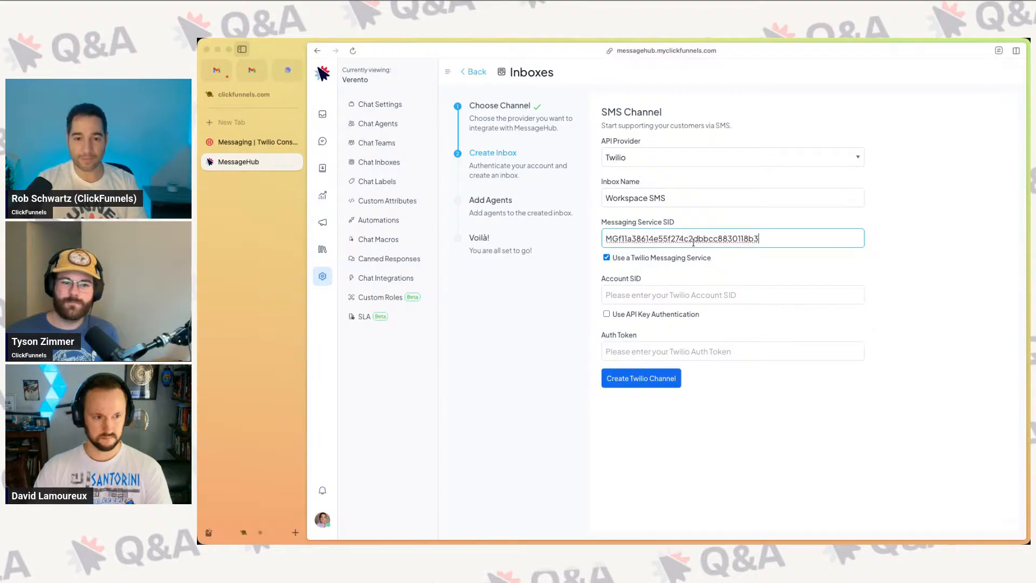
left_click(263, 144)
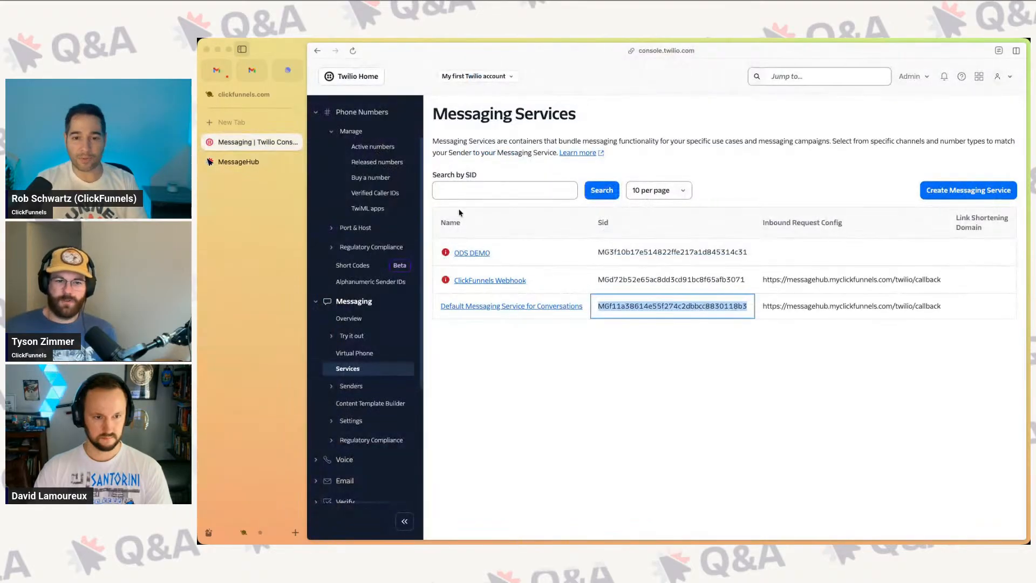
left_click(240, 162)
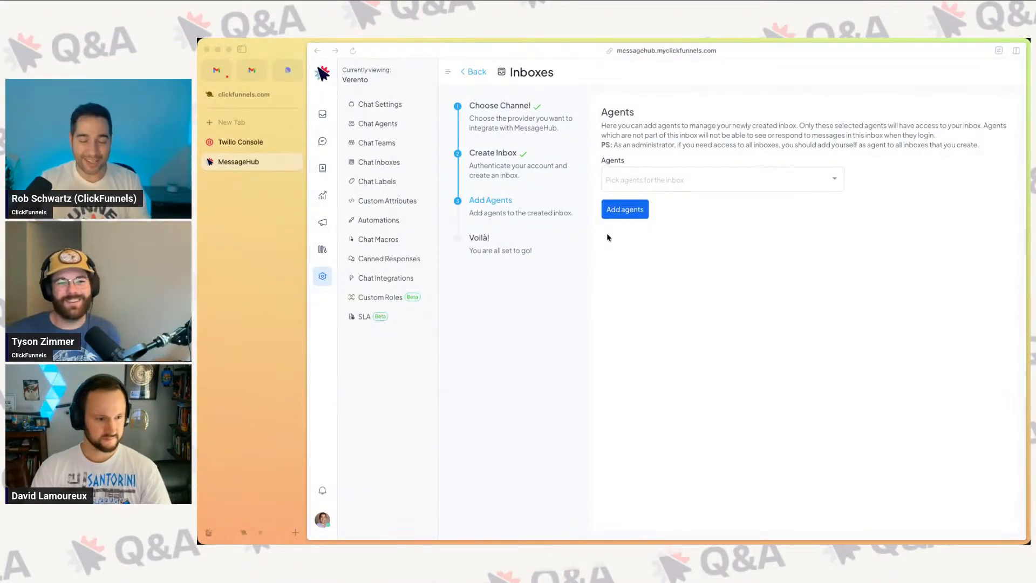
Step: Add the workspace owner as an agent of the new SMS inbox and view the rest of the Twilio callback URL
left_click(608, 238)
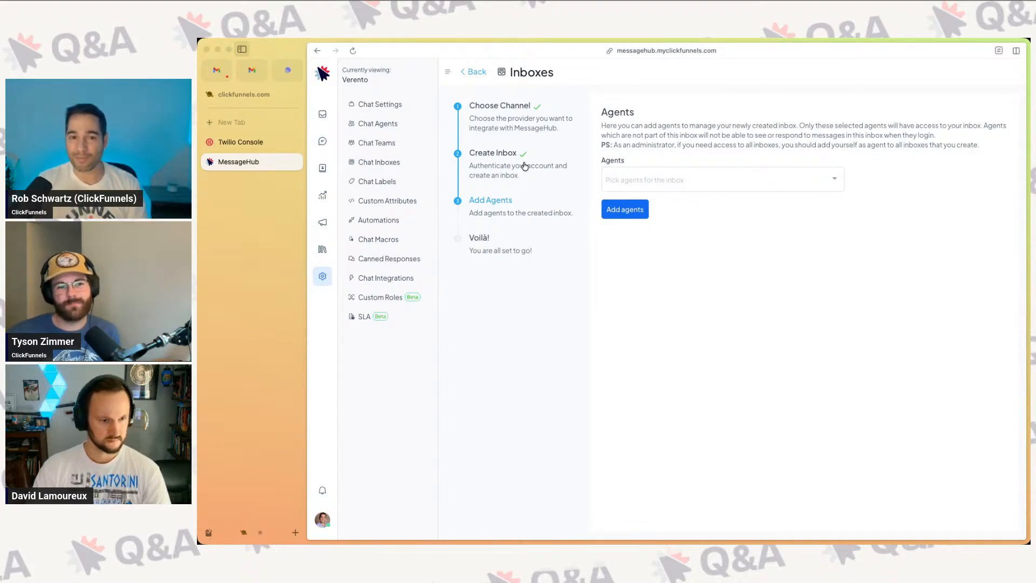
left_click(704, 182)
left_click(669, 274)
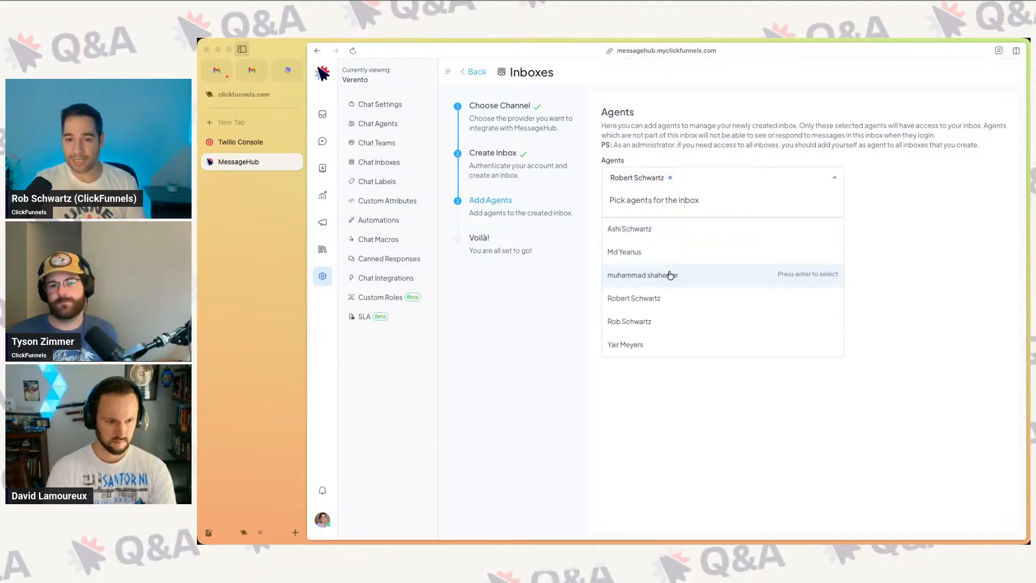
left_click(891, 244)
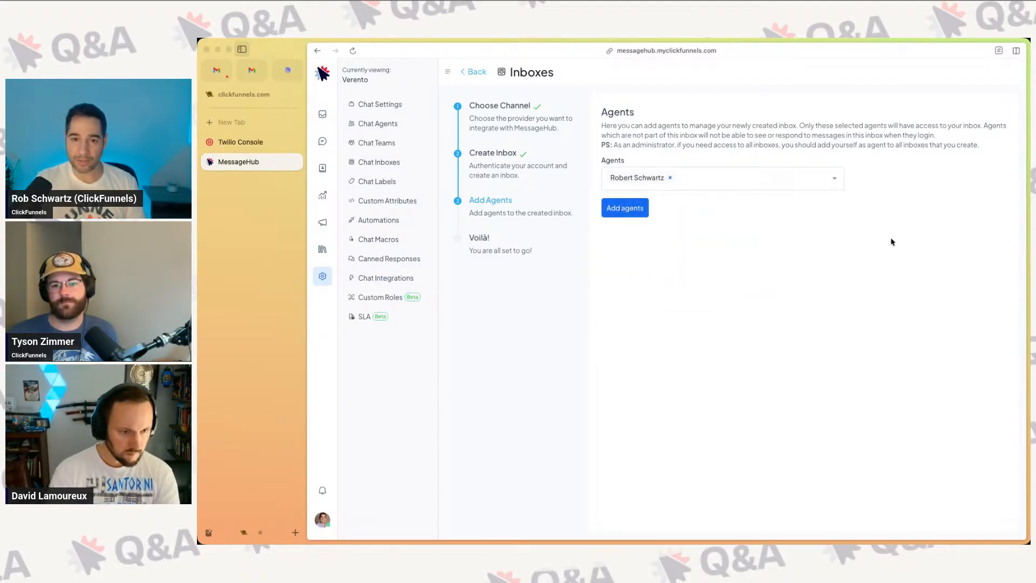
left_click(614, 214)
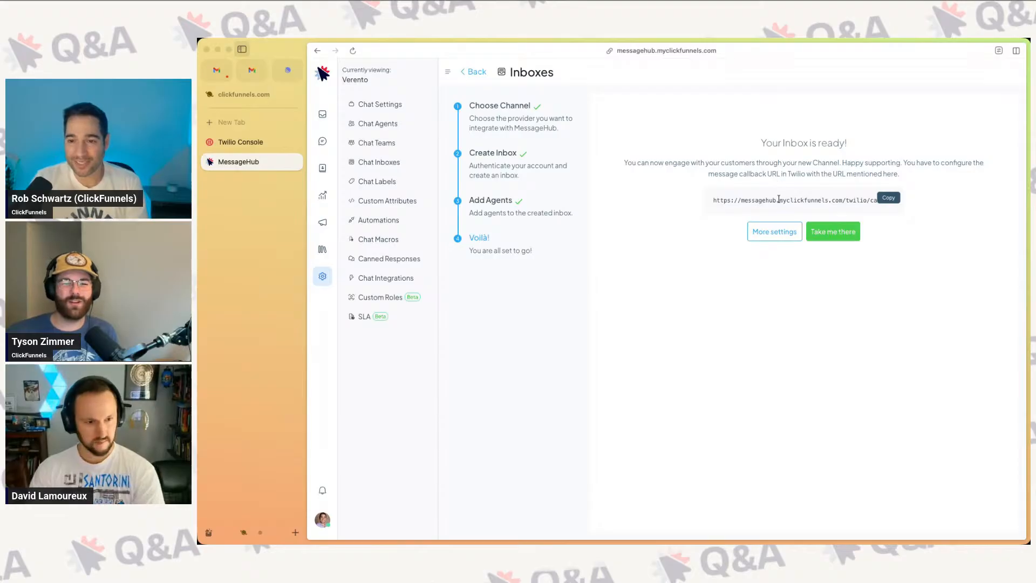
scroll(778, 200, "right", 1)
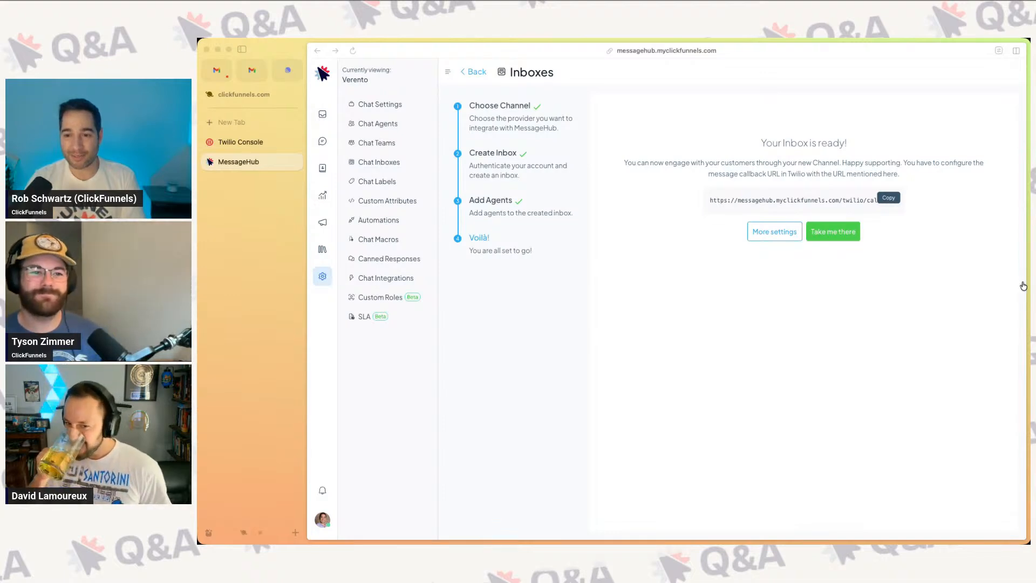
Step: Look over MessageHub's Inbox view and Contact Conversations, then show the conversations of the Workspace SMS inbox
left_click(512, 139)
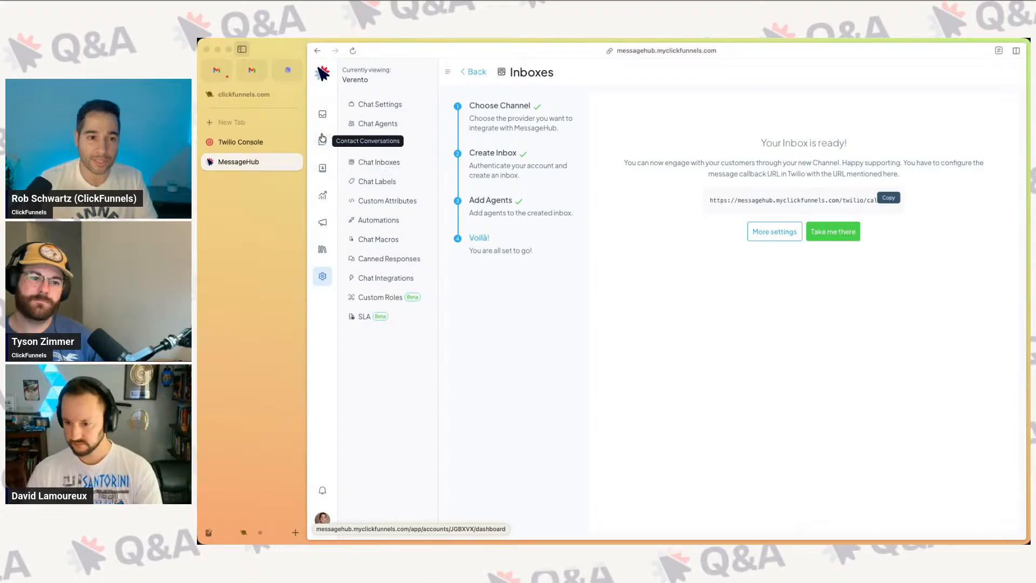
left_click(322, 115)
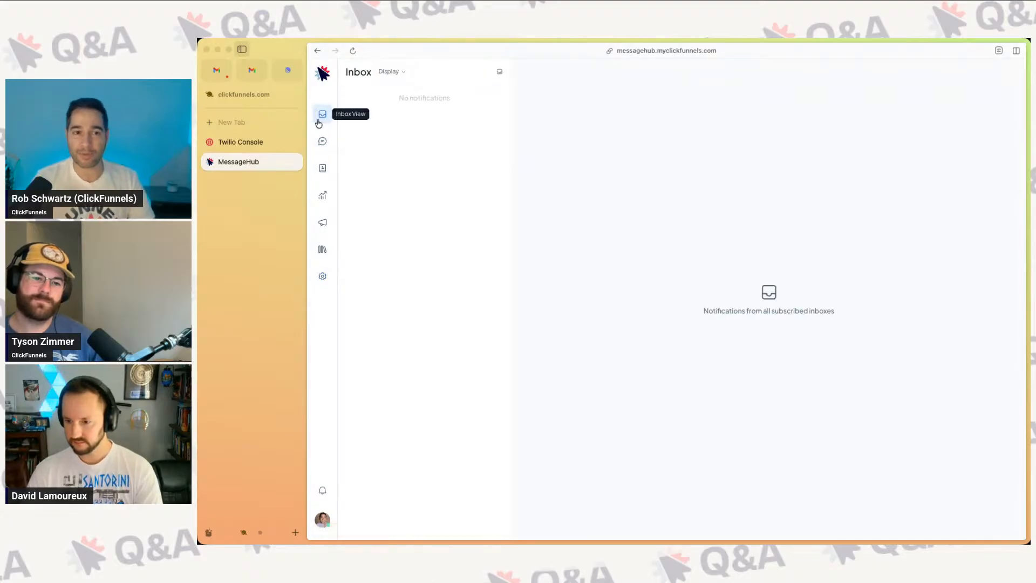
left_click(323, 143)
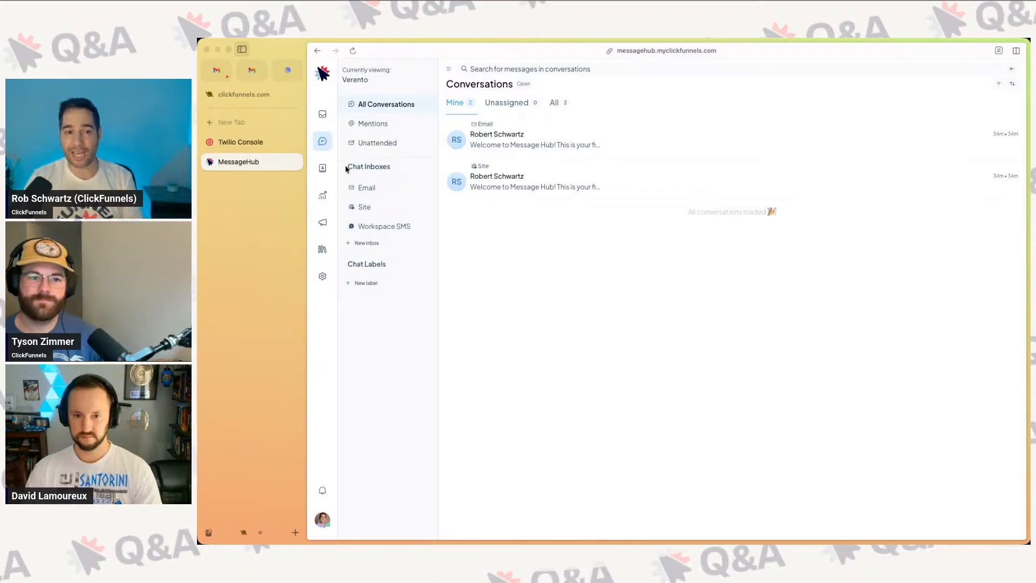
left_click_drag(346, 169, 392, 167)
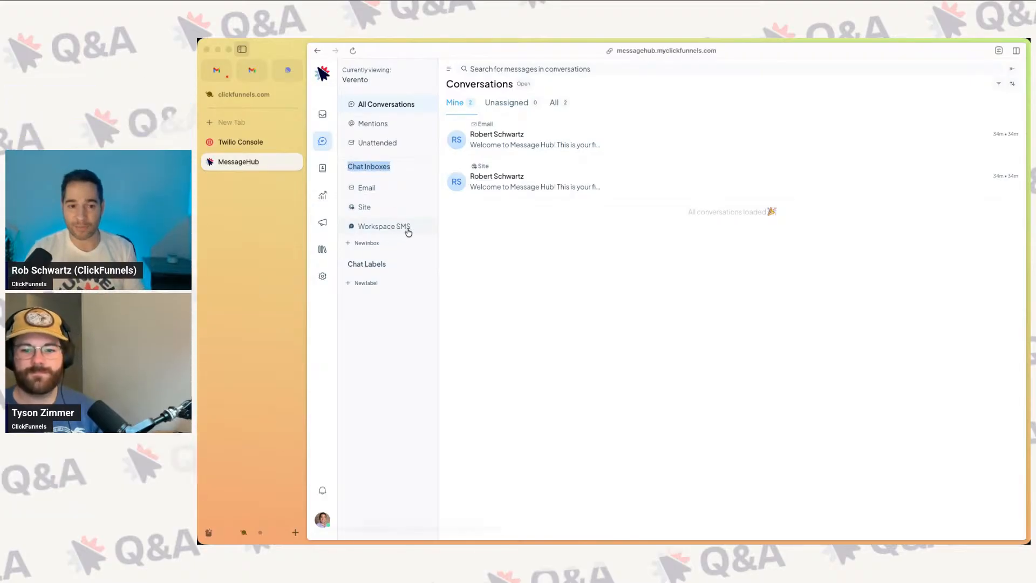
left_click(406, 229)
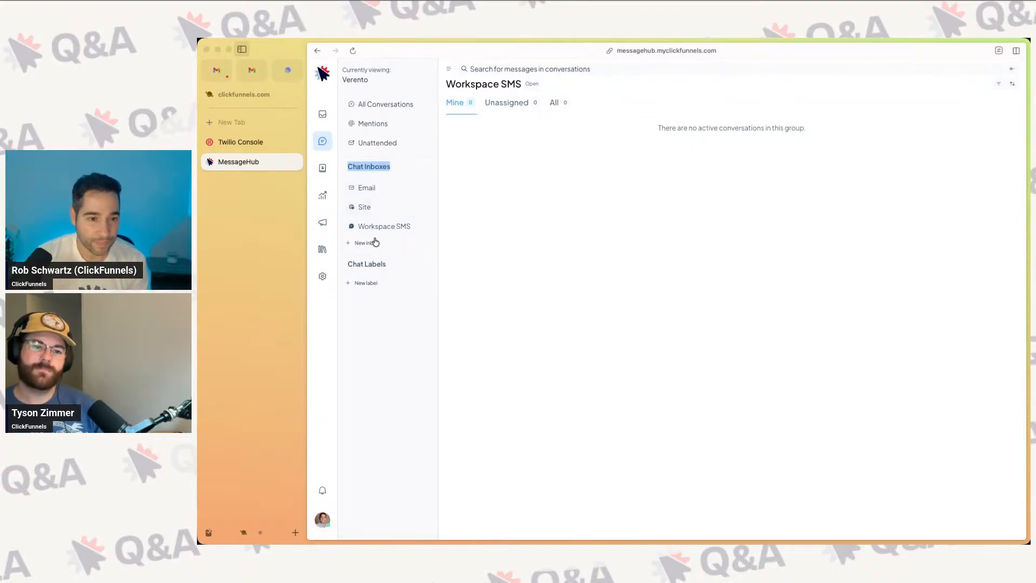
Step: Open the first chat contact's details and start a new message to them via the Workspace SMS inbox
left_click(323, 173)
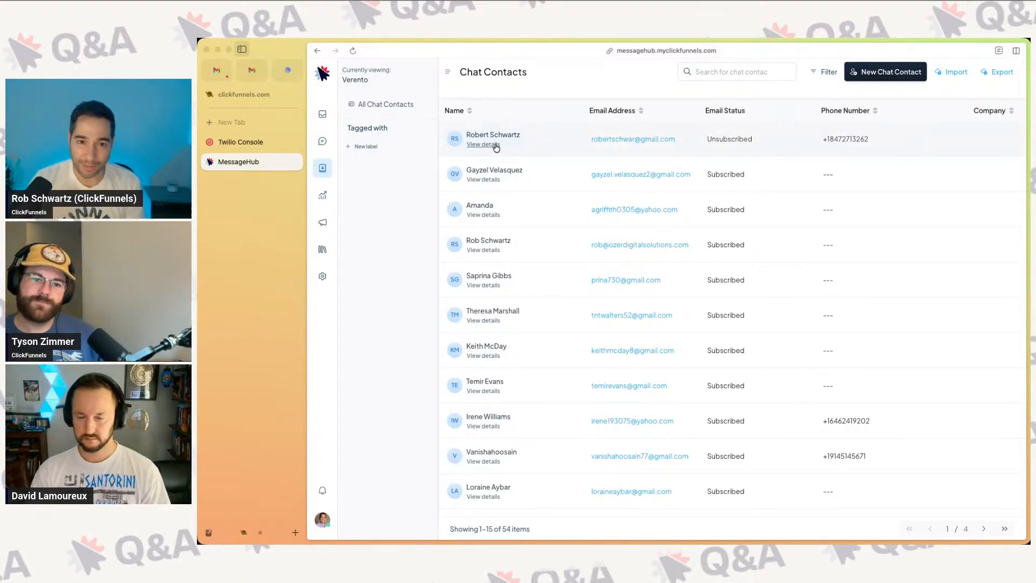
left_click(496, 147)
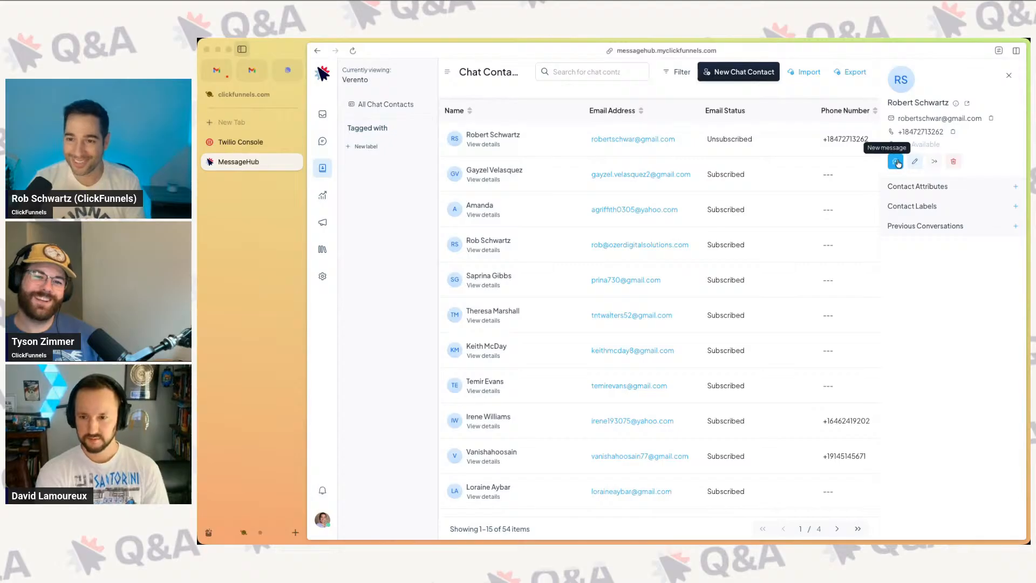
left_click(897, 162)
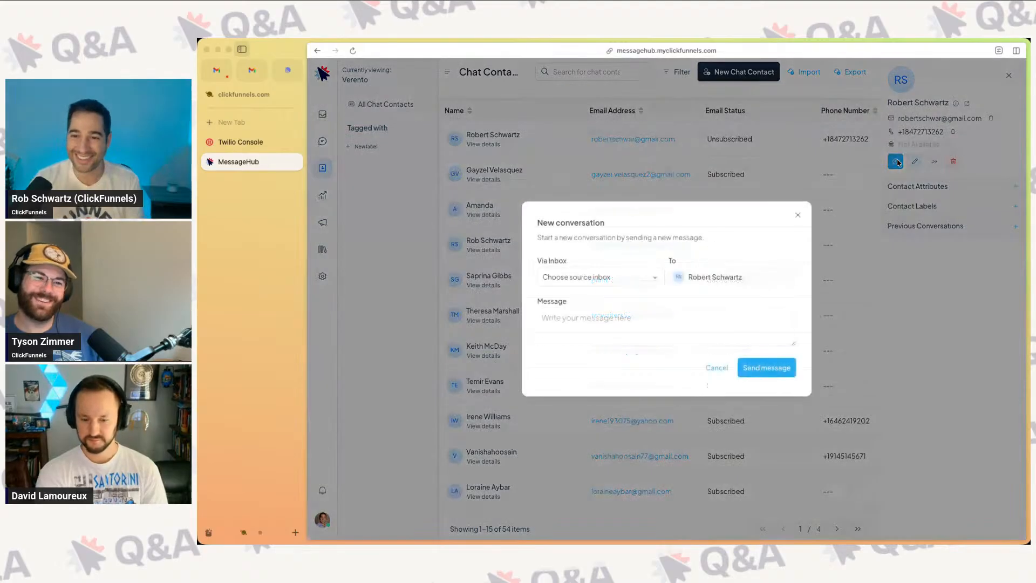
left_click(634, 277)
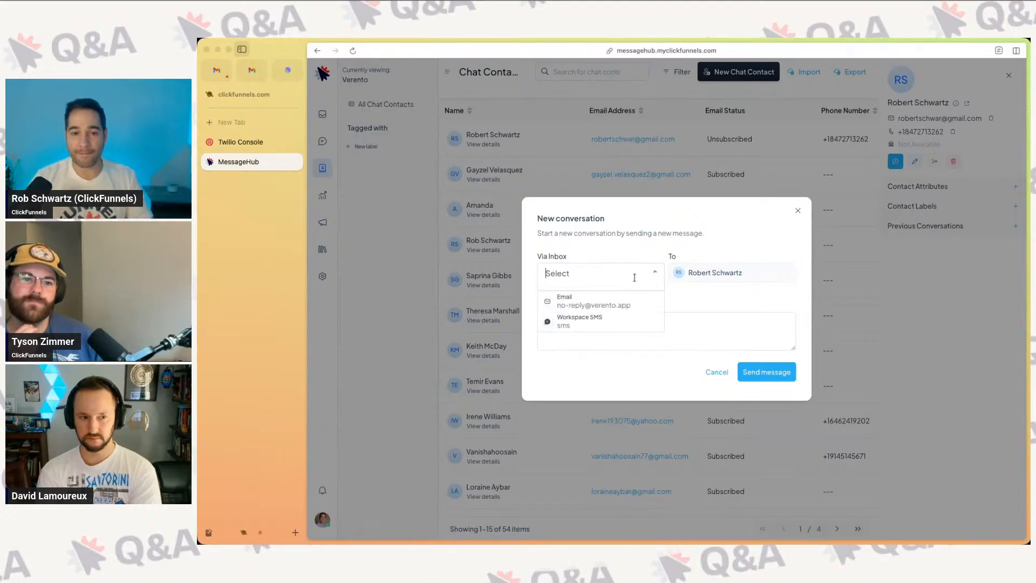
left_click(625, 320)
left_click(613, 330)
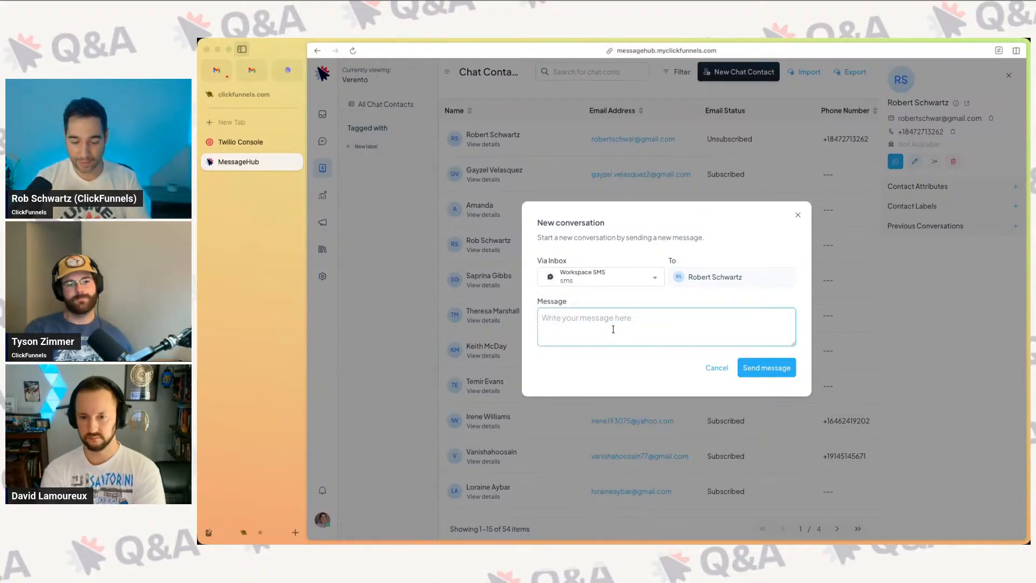
Step: Write a greeting with the contact's first name that introduces the sender as being from message hub, and send it
type("yo")
key("BackSpace")
key("BackSpace")
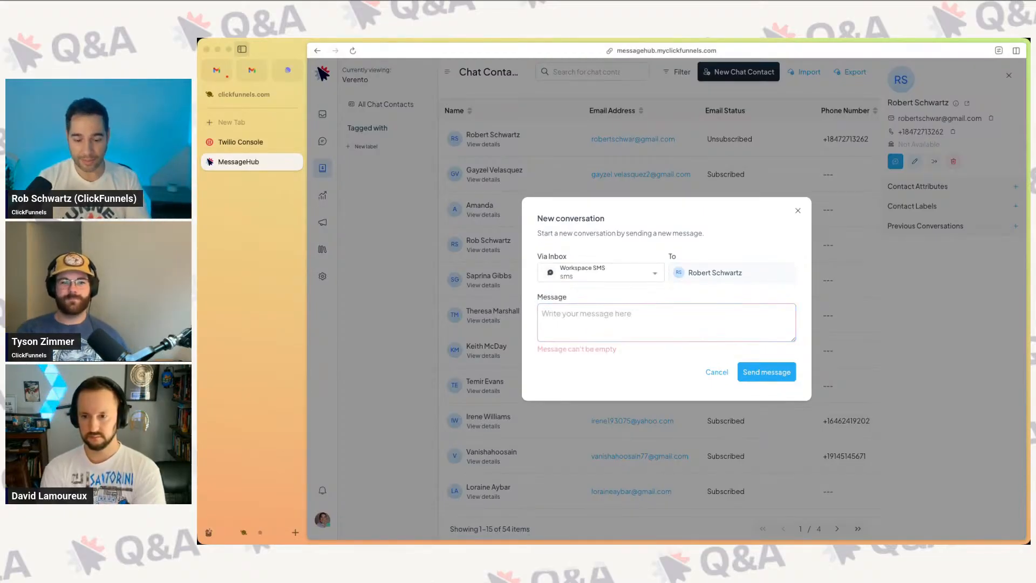
type("hey Rob")
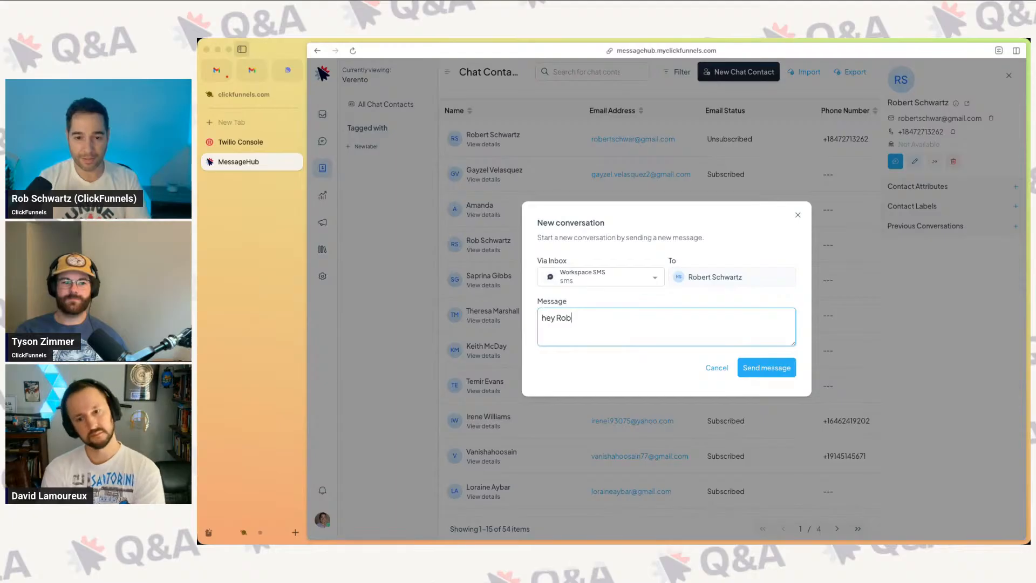
type("! this i")
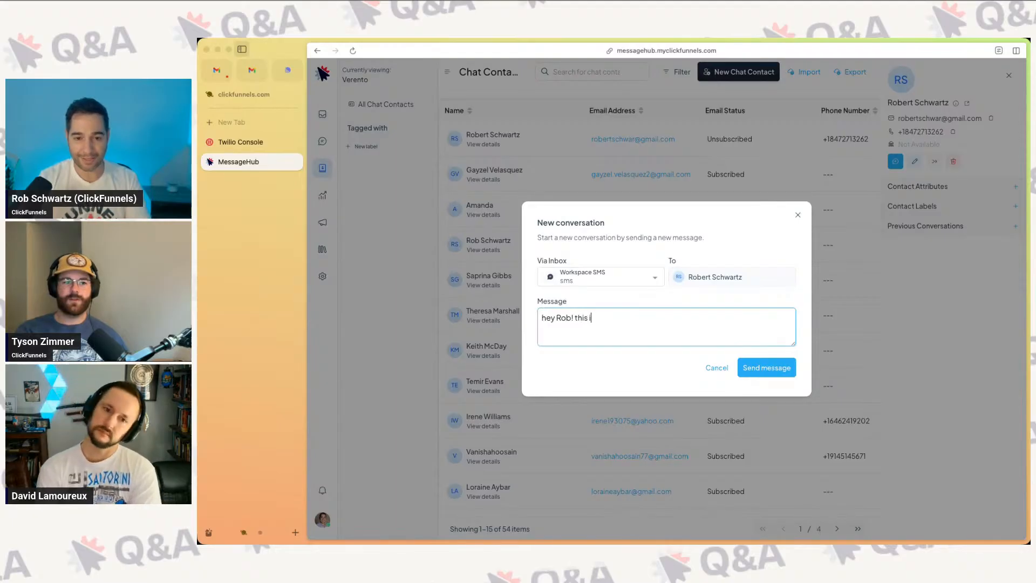
type("s rob from the")
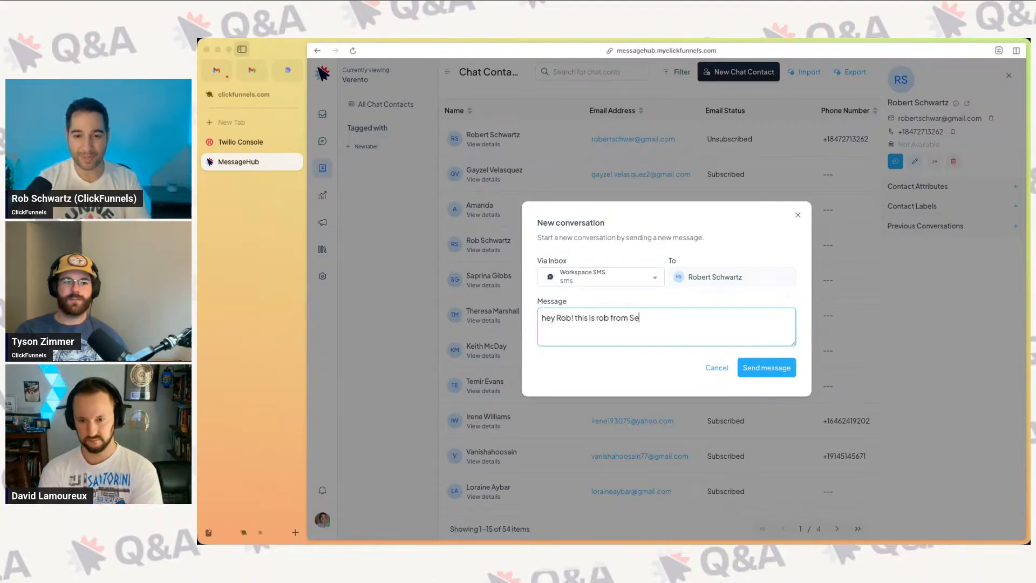
key("BackSpace")
key("BackSpace")
key("BackSpace")
type("message")
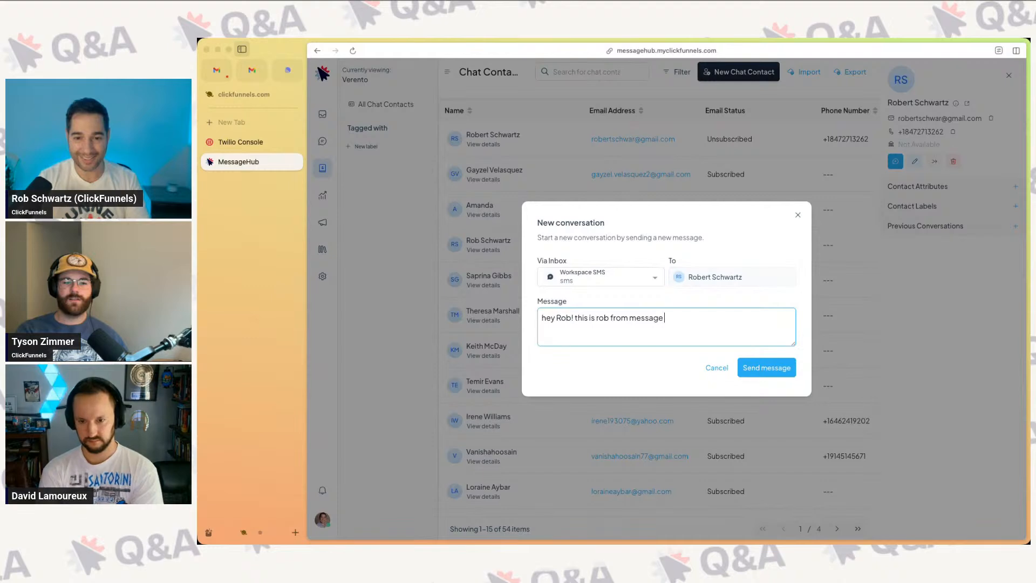
type(" hub!")
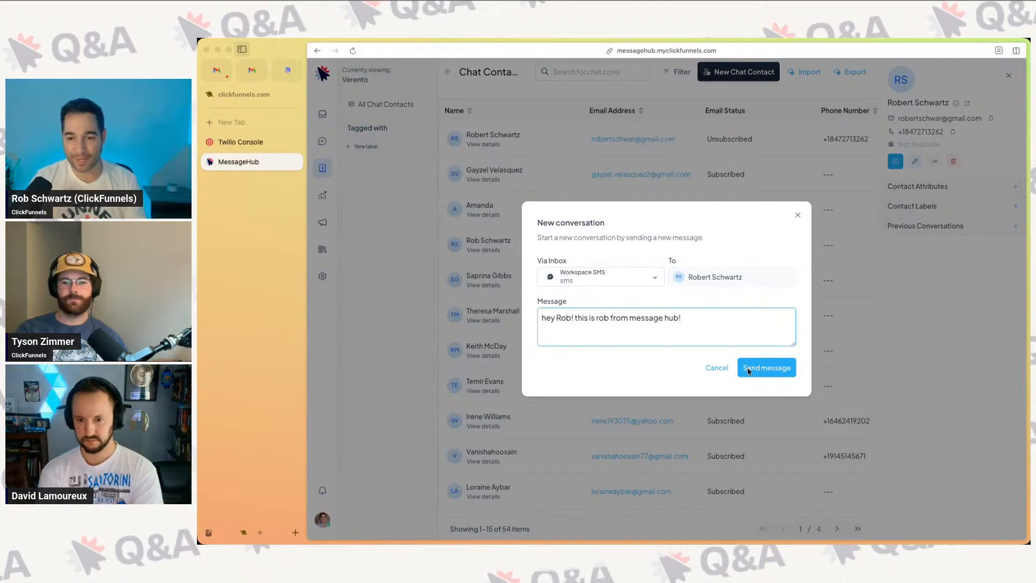
left_click(754, 367)
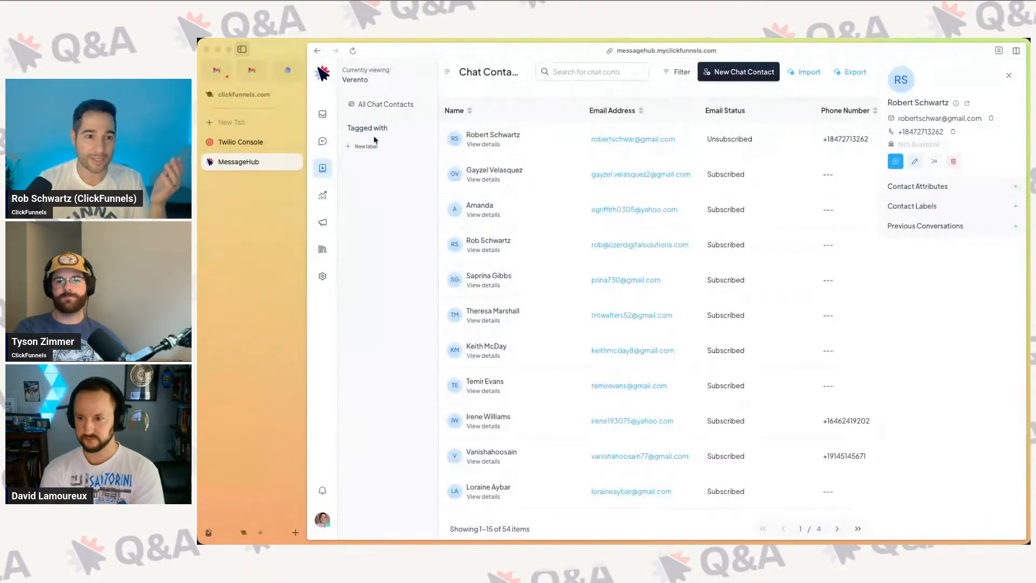
Step: Open the Workspace SMS conversation with the contact from the list of all conversations
left_click(326, 143)
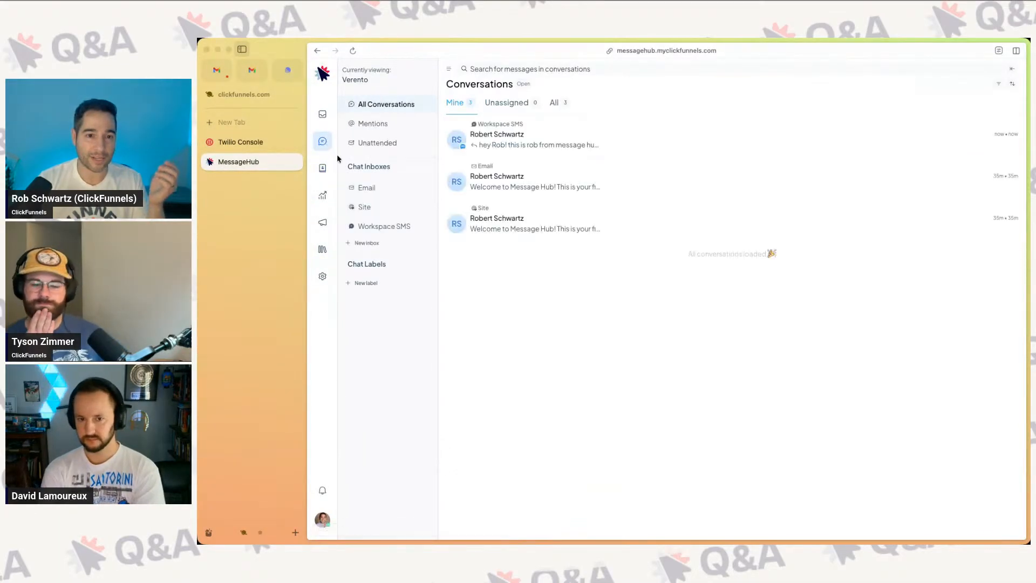
left_click(565, 141)
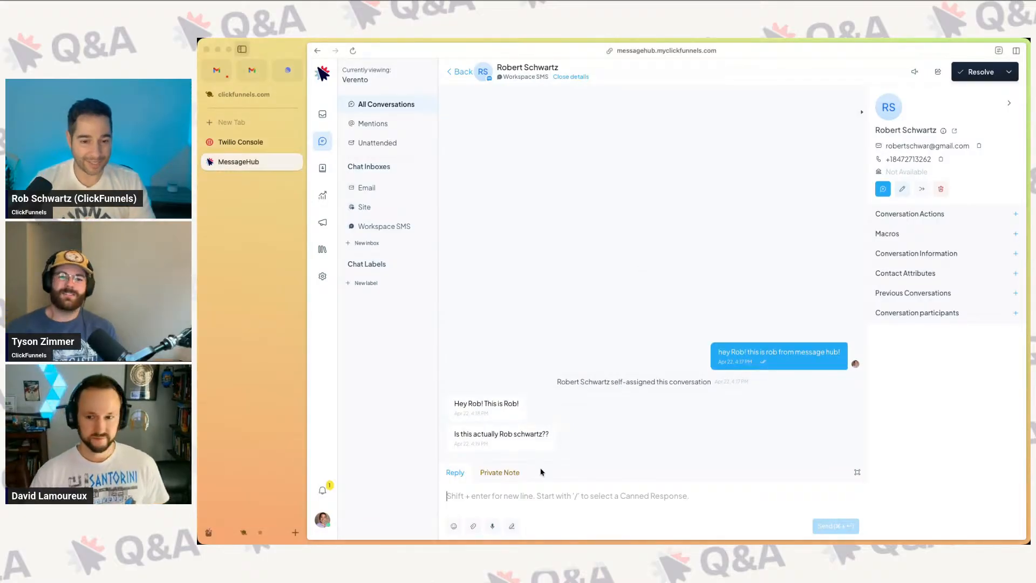
type("It")
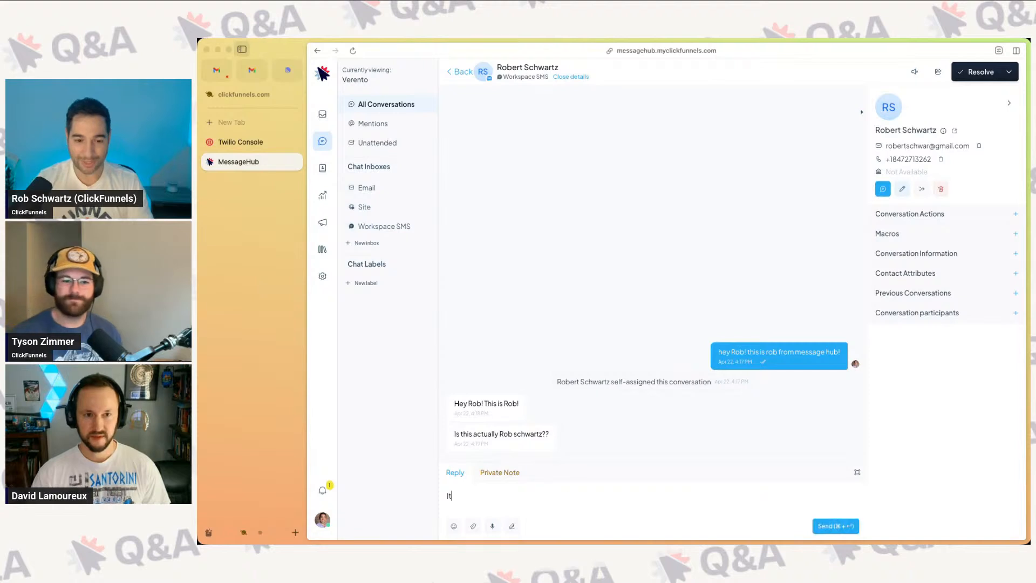
type(" is Rob")
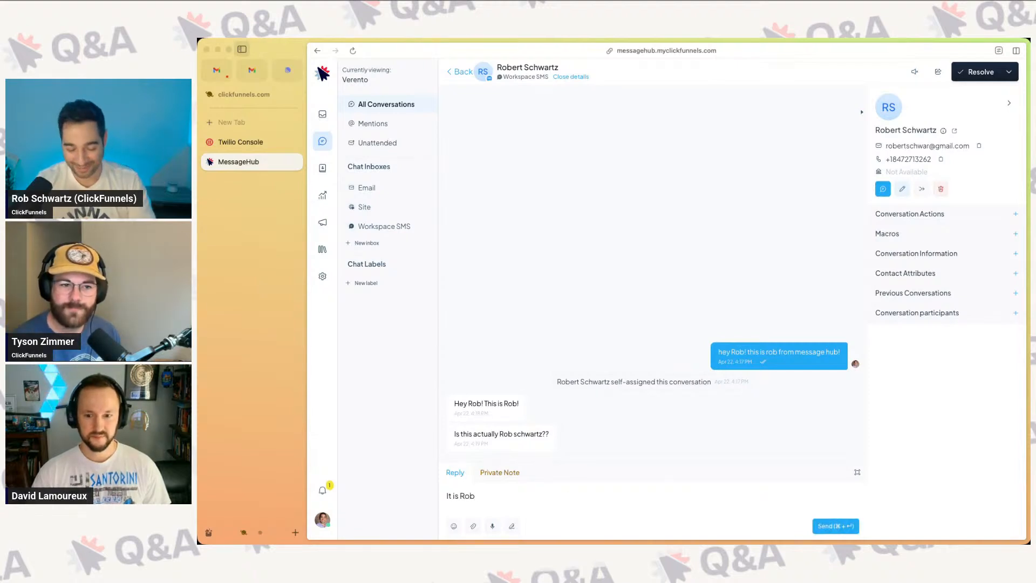
type(" Sc")
key("BackSpace")
key("BackSpace")
key("BackSpace")
key("BackSpace")
key("BackSpace")
key("BackSpace")
key("BackSpace")
key("BackSpace")
key("BackSpace")
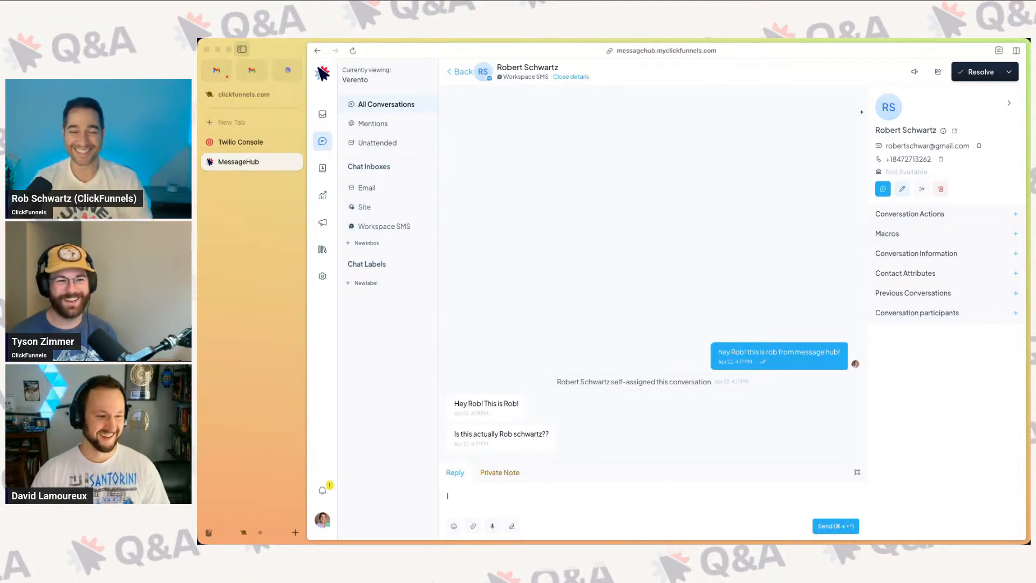
key("BackSpace")
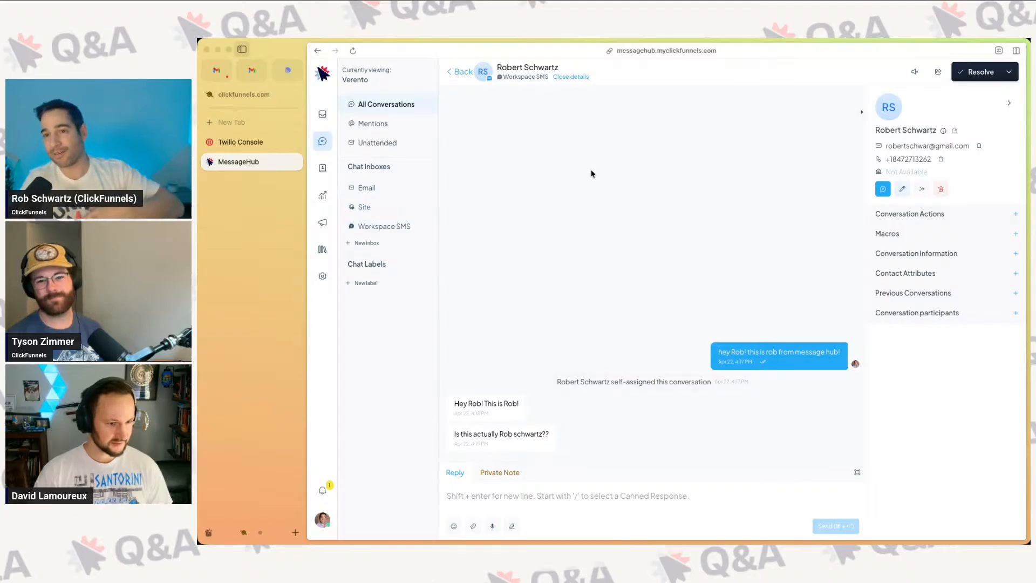
Step: Leave MessageHub for the ClickFunnels workspace and open the PM/LL Invite workflow from the Automations app
left_click(324, 76)
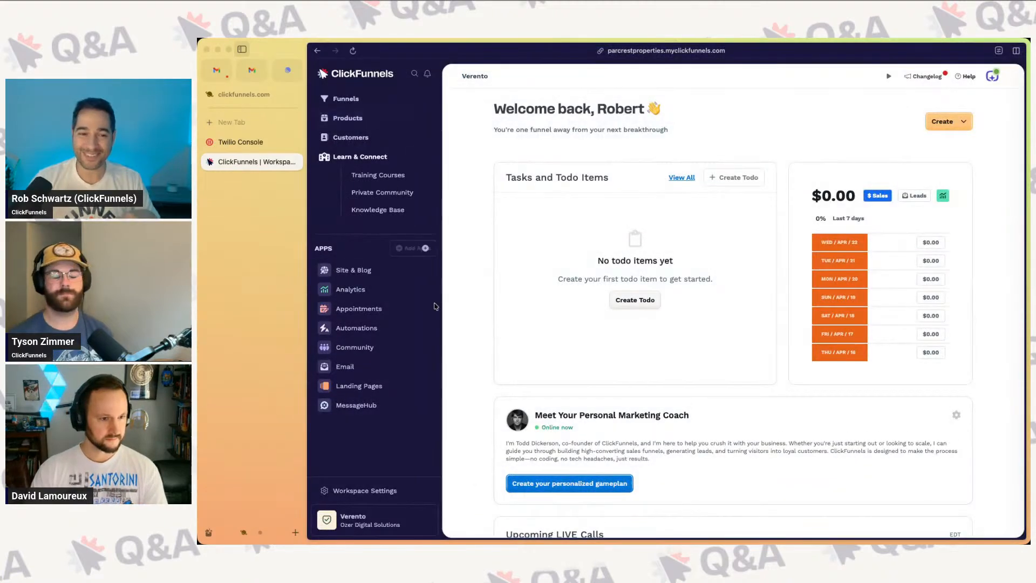
left_click(368, 329)
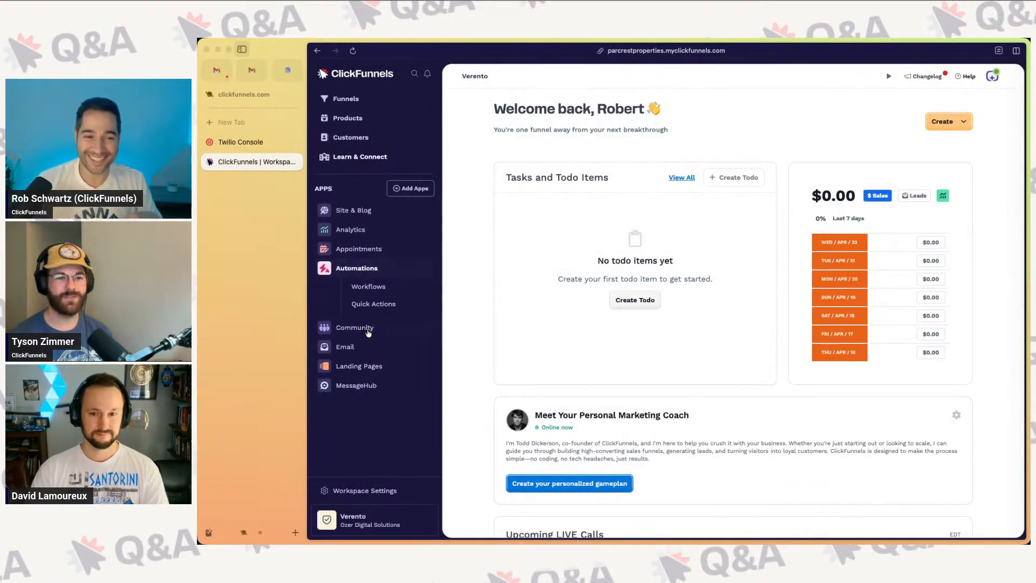
left_click(367, 288)
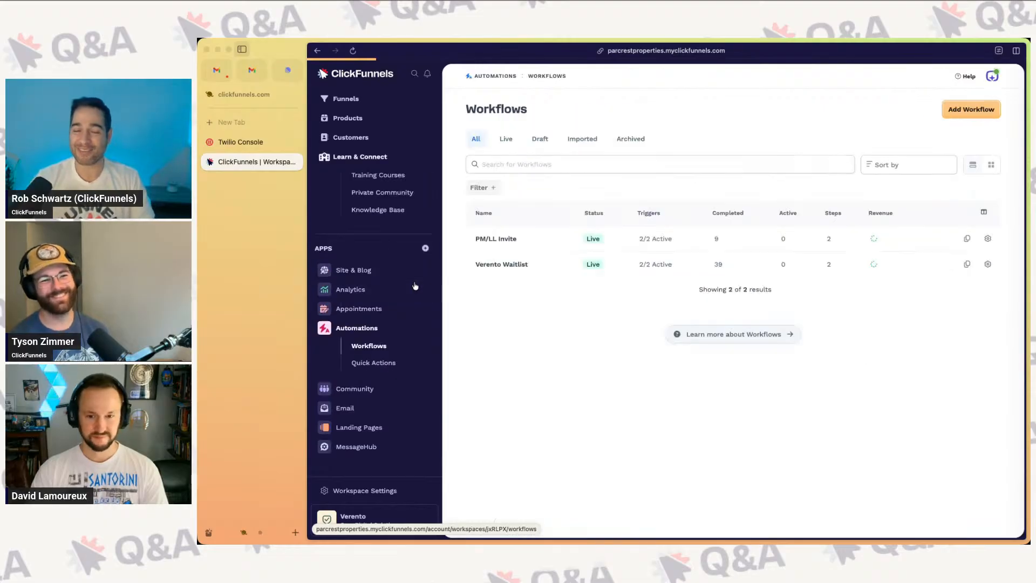
left_click(493, 241)
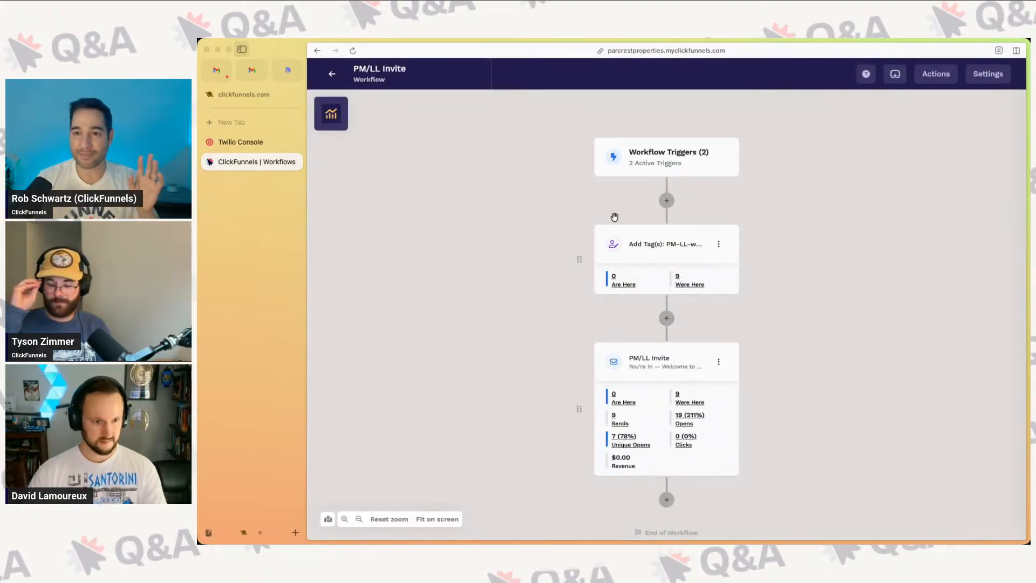
Step: Start a Send MessageHub message step at the end of the workflow, with Workspace SMS (TwilioSms) as the sending inbox
scroll(781, 219, "down", 1)
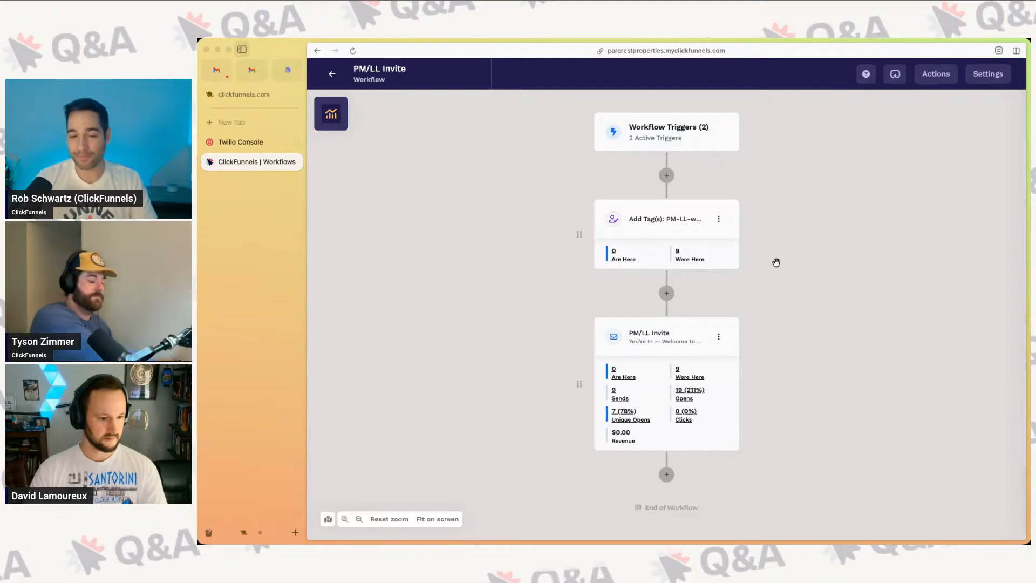
left_click(669, 475)
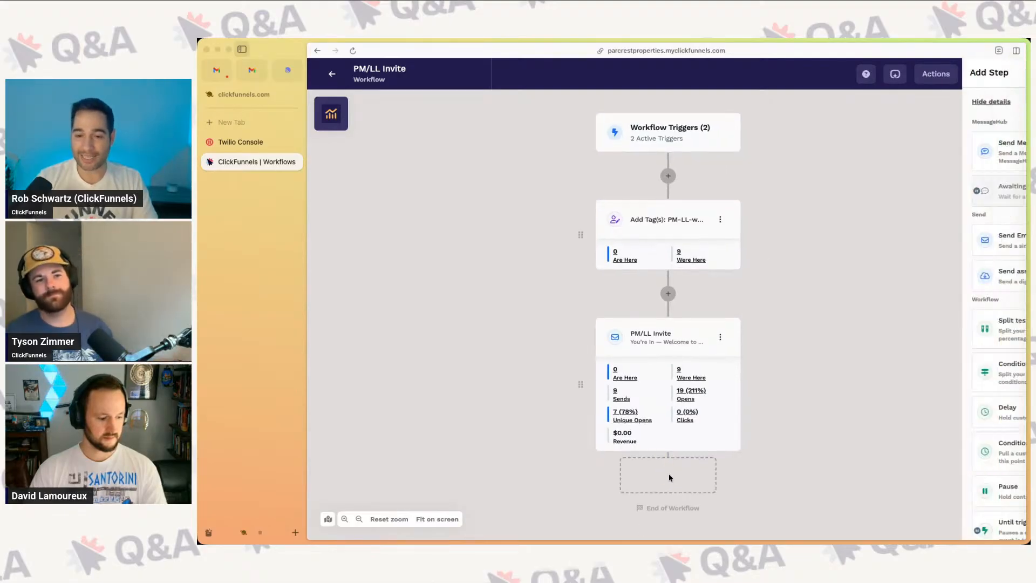
left_click(945, 153)
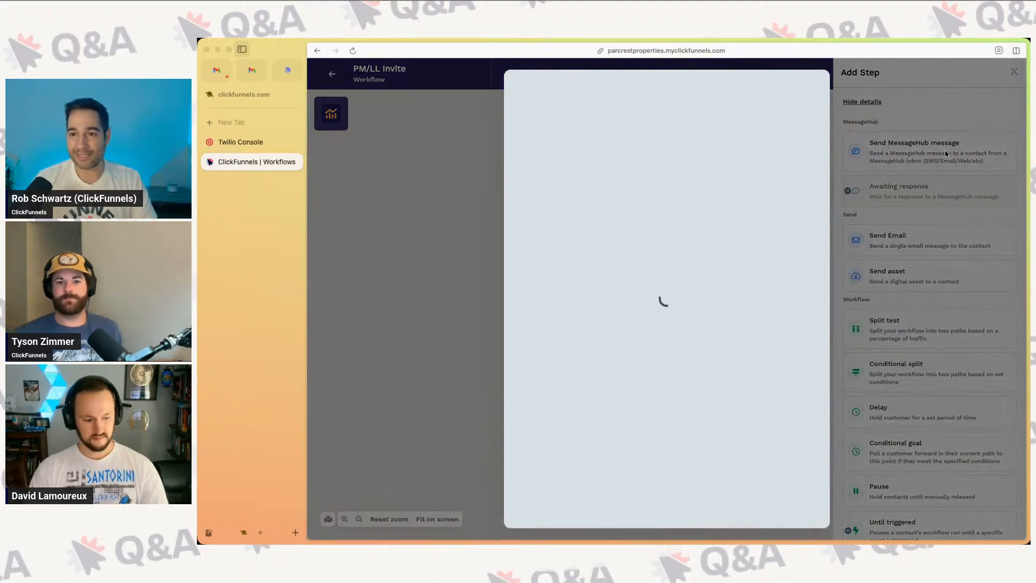
left_click(660, 261)
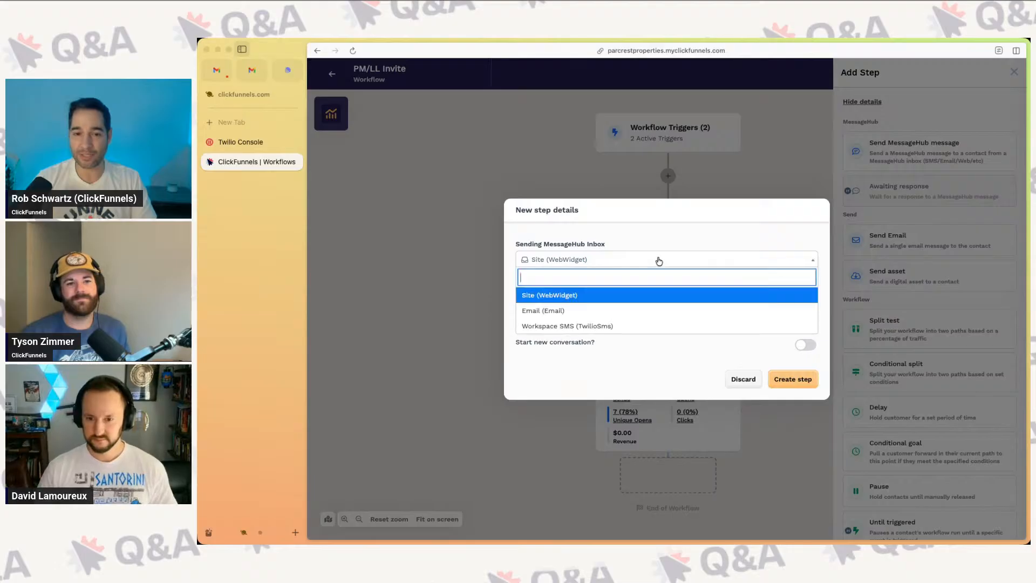
left_click(597, 329)
Step: Enter "Hey! Thanks for joining my program!" as the message and create the step
left_click(605, 316)
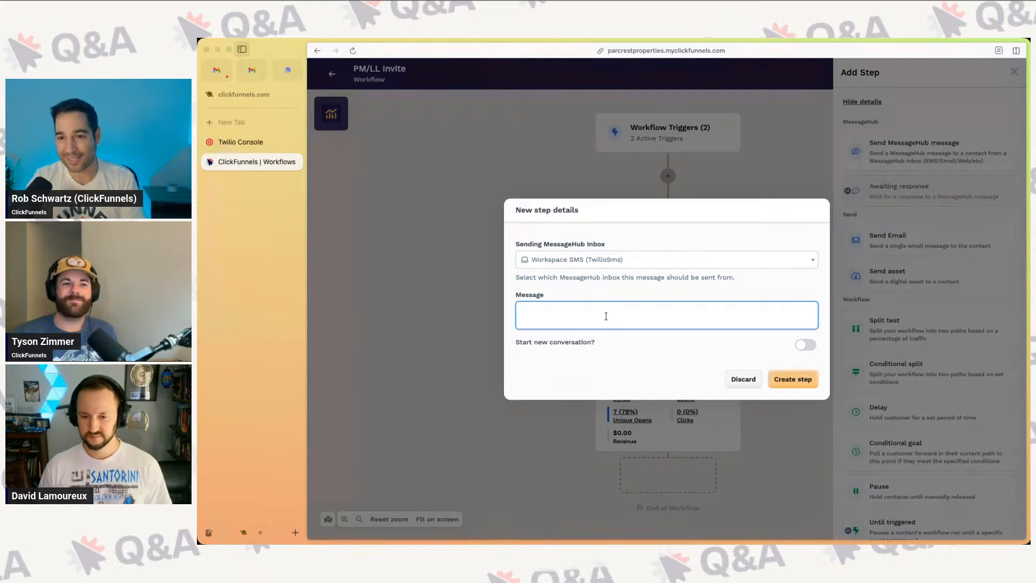
type("Hey ")
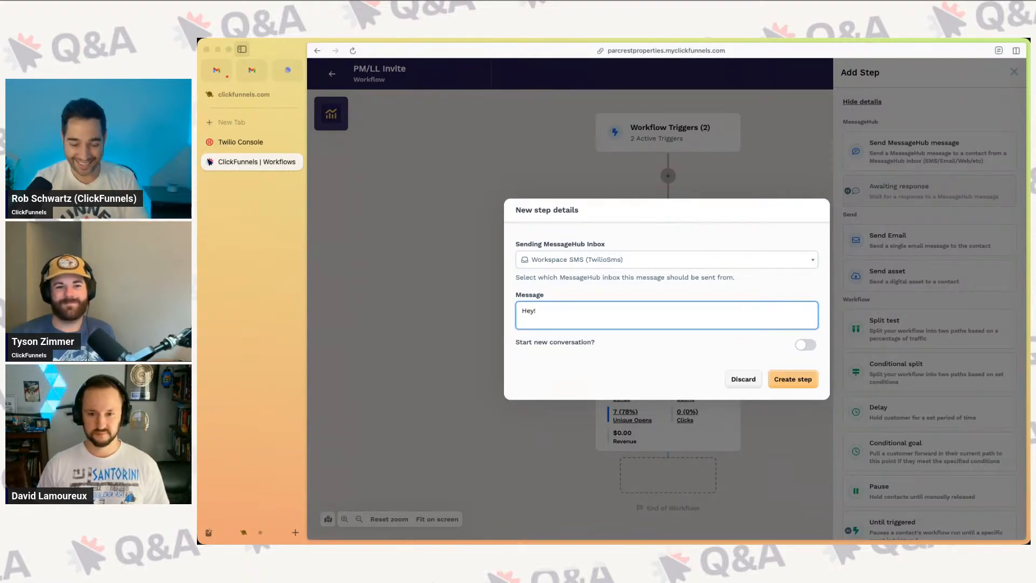
type(" Thanks for ")
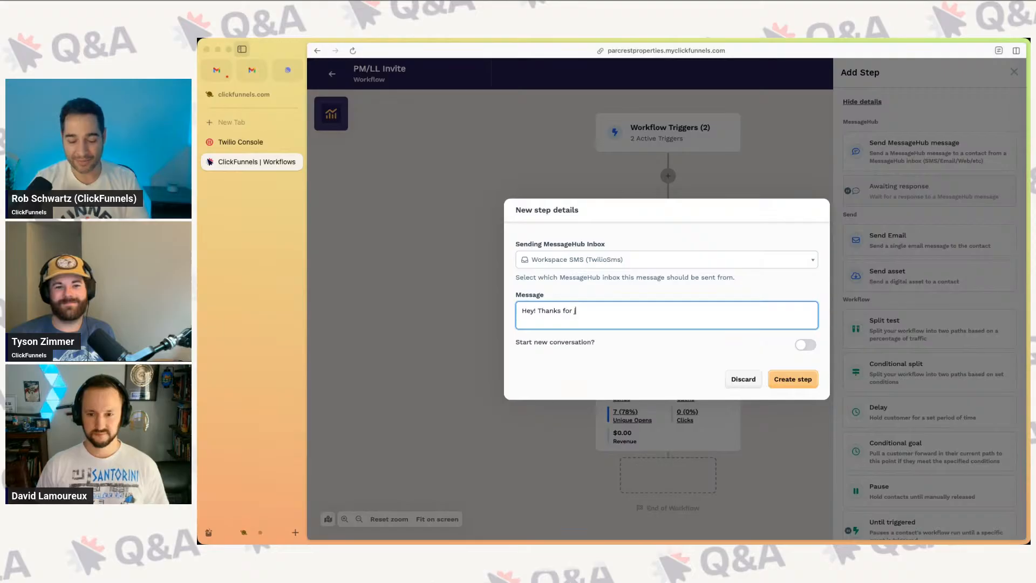
type("joining m pro")
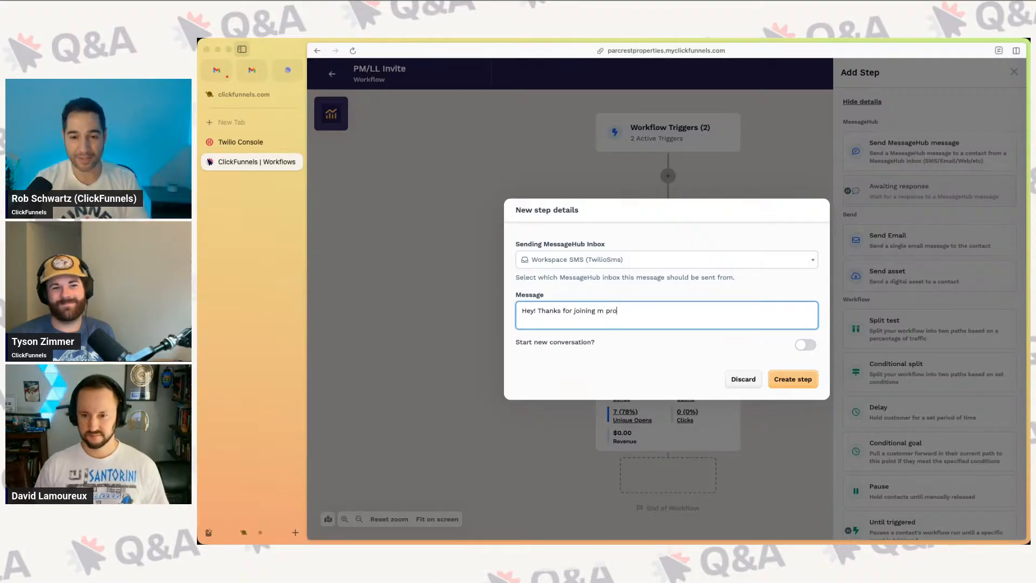
key("BackSpace")
key("BackSpace")
key("BackSpace")
key("BackSpace")
type("y progra")
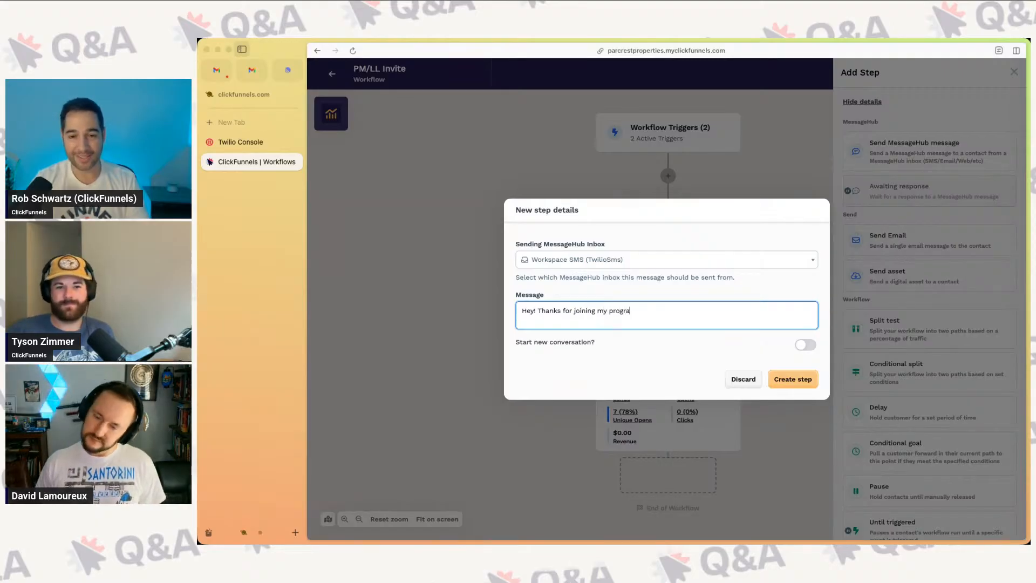
type("m!")
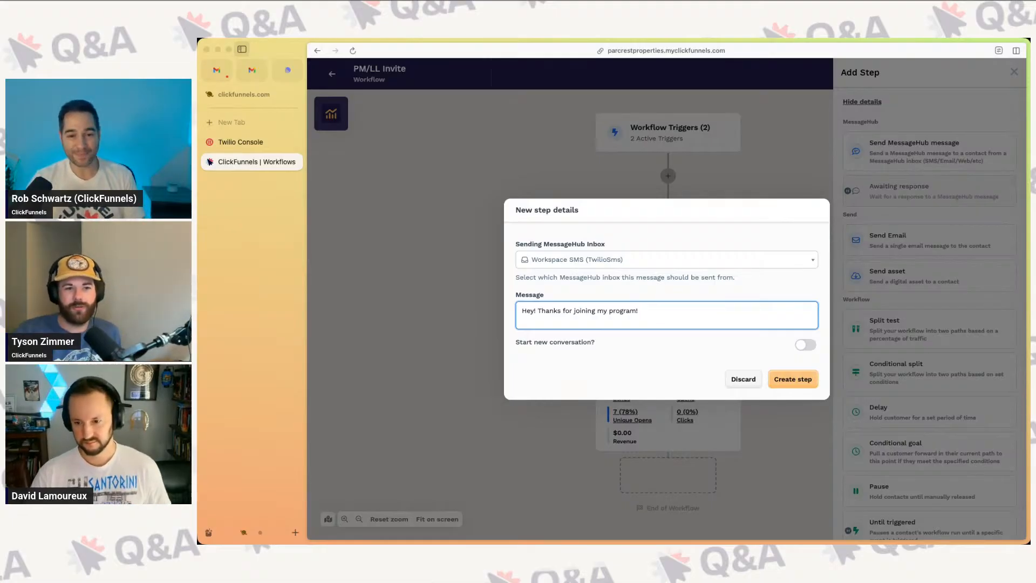
left_click(798, 379)
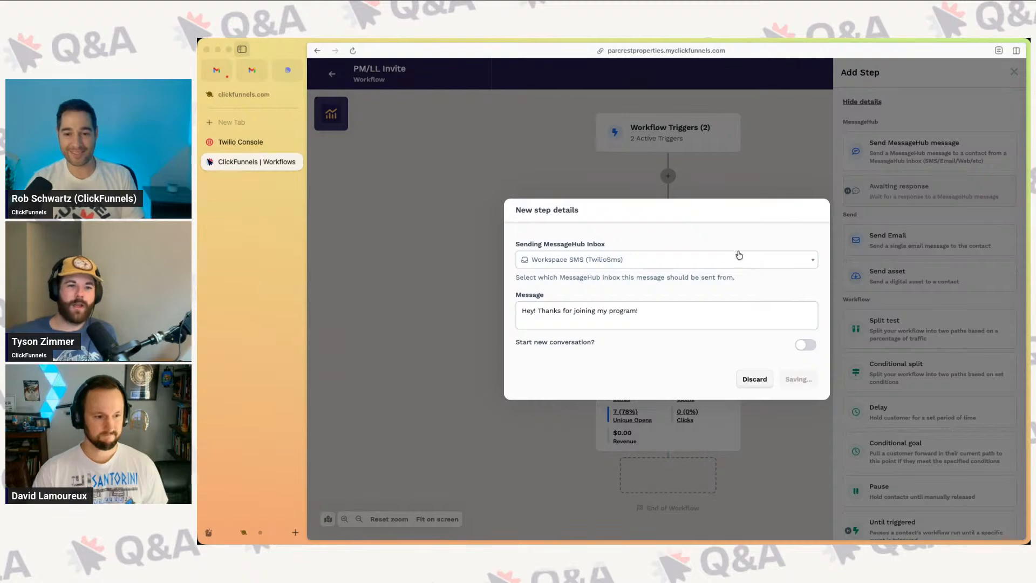
scroll(819, 263, "down", 3)
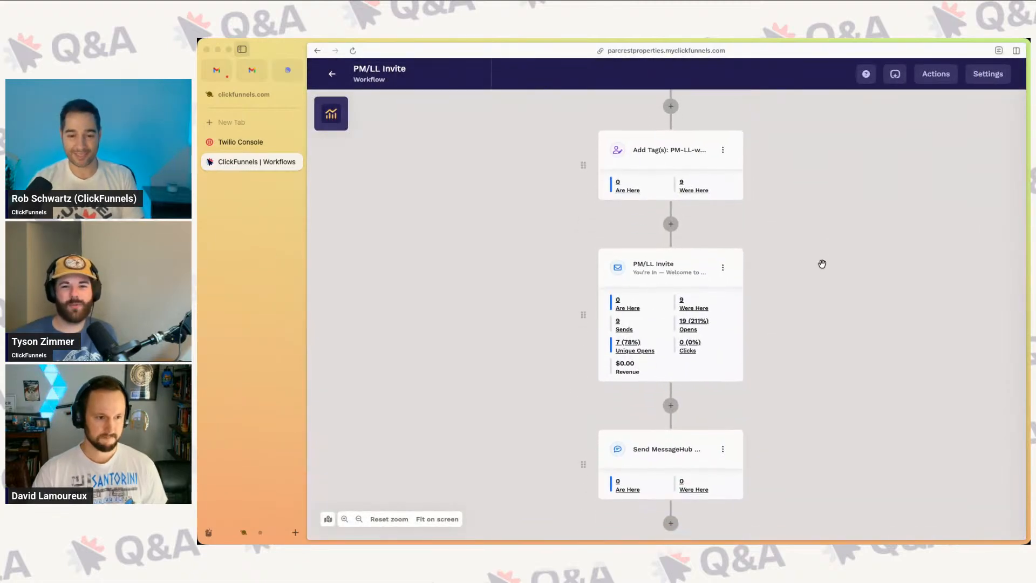
scroll(696, 309, "down", 4)
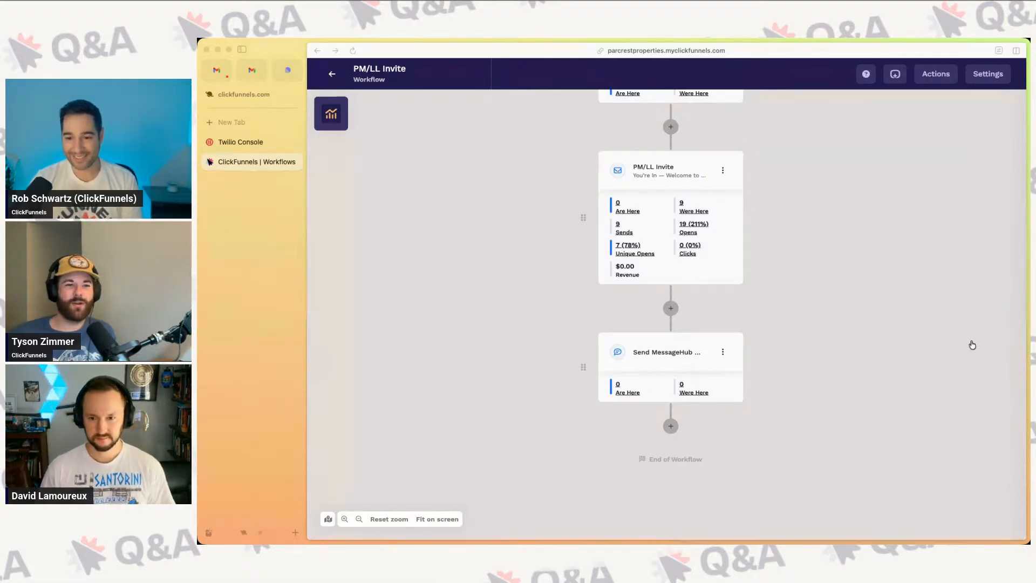
left_click(983, 409)
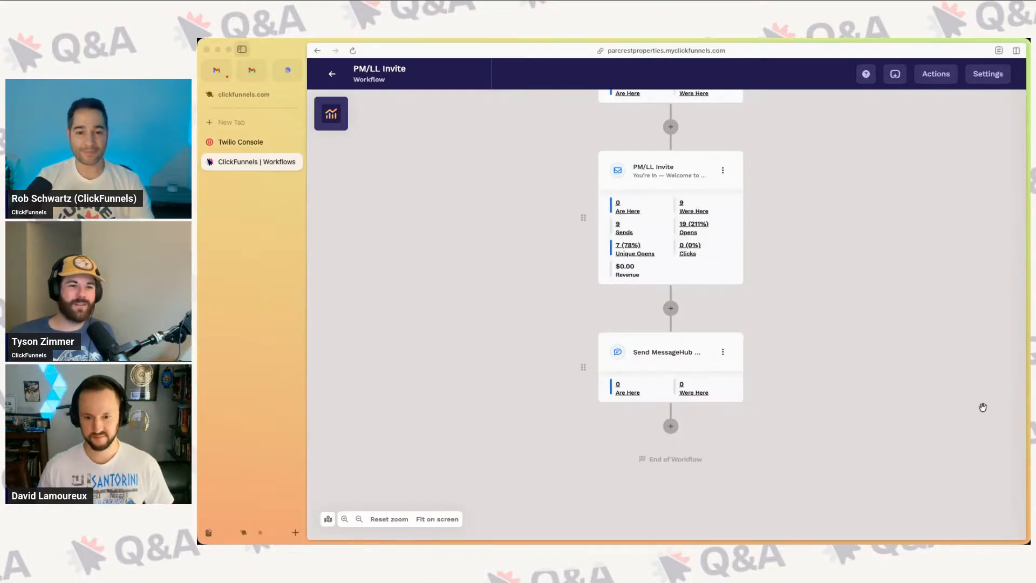